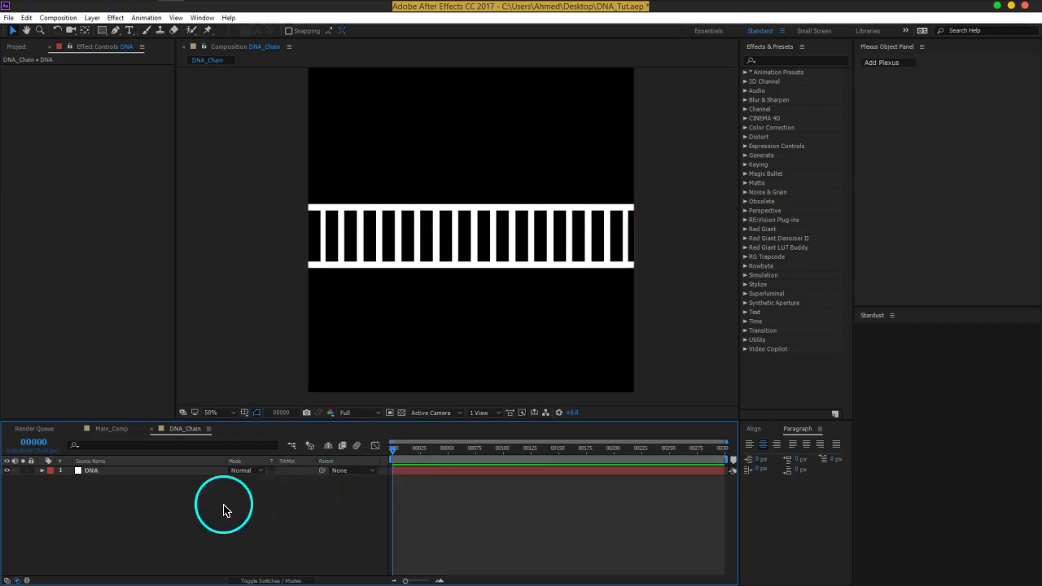
Step: Select the DNA ladder layer and apply CC Ball Action from the 'ball' effect search
left_click(148, 471)
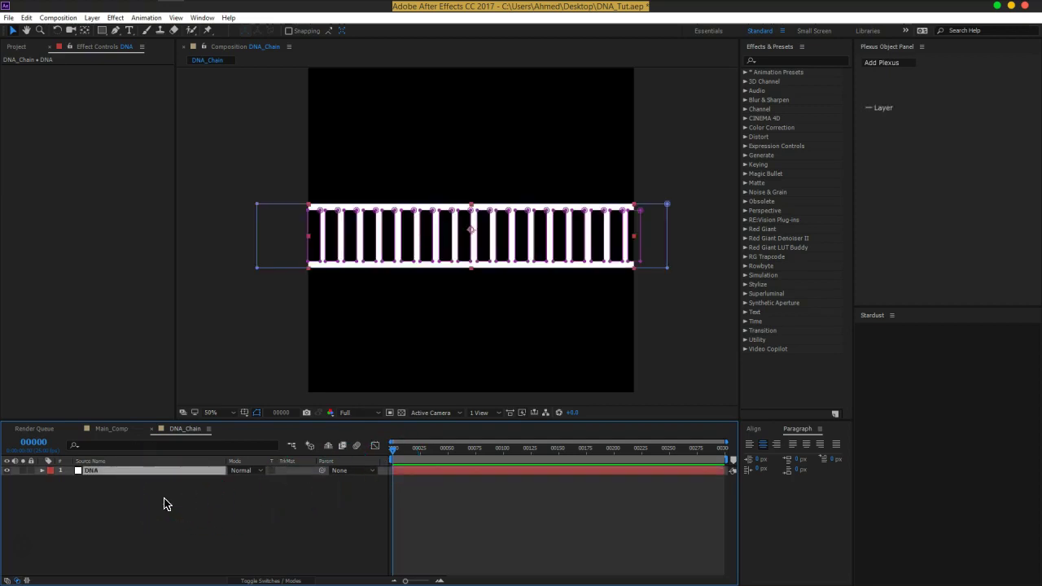
key("ctrl+space")
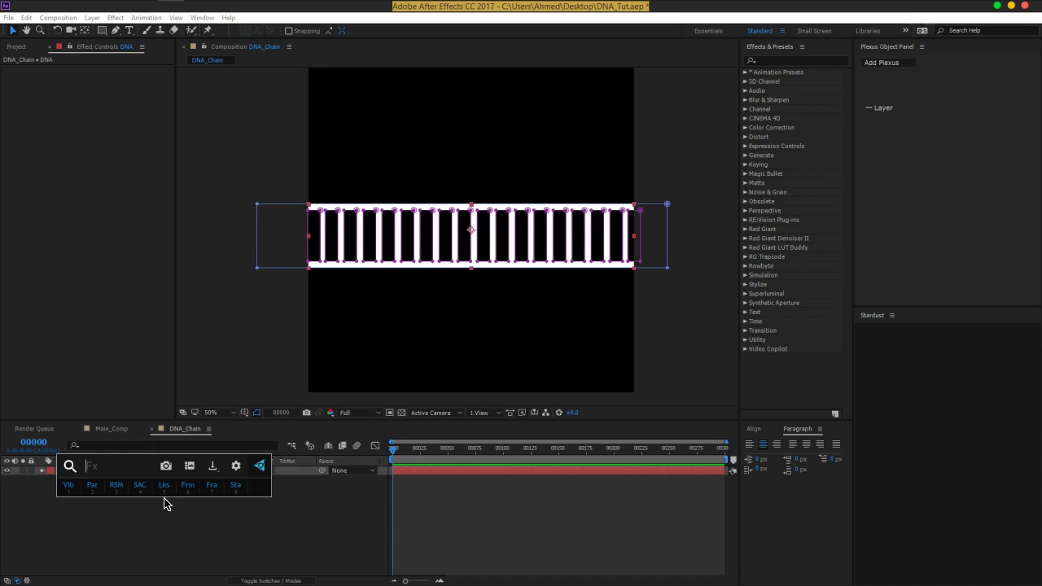
type("ball")
left_click(170, 479)
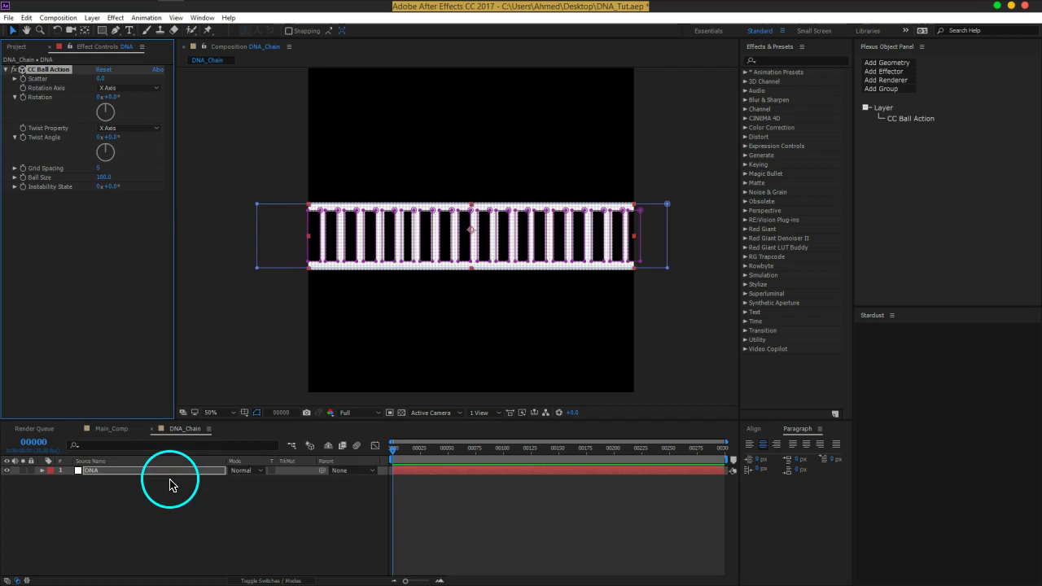
scroll(429, 236, "up", 2)
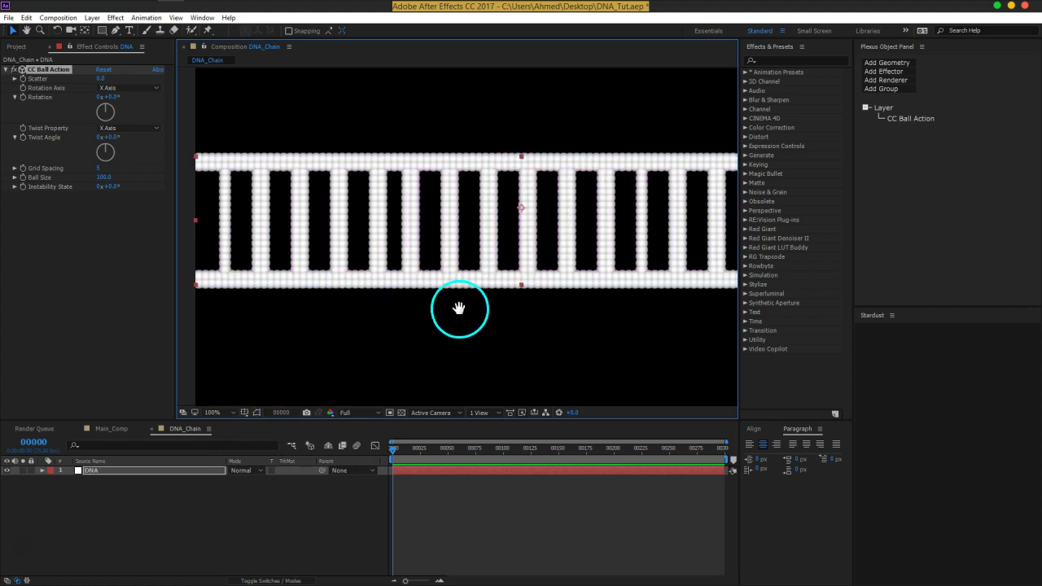
left_click_drag(440, 306, 516, 306)
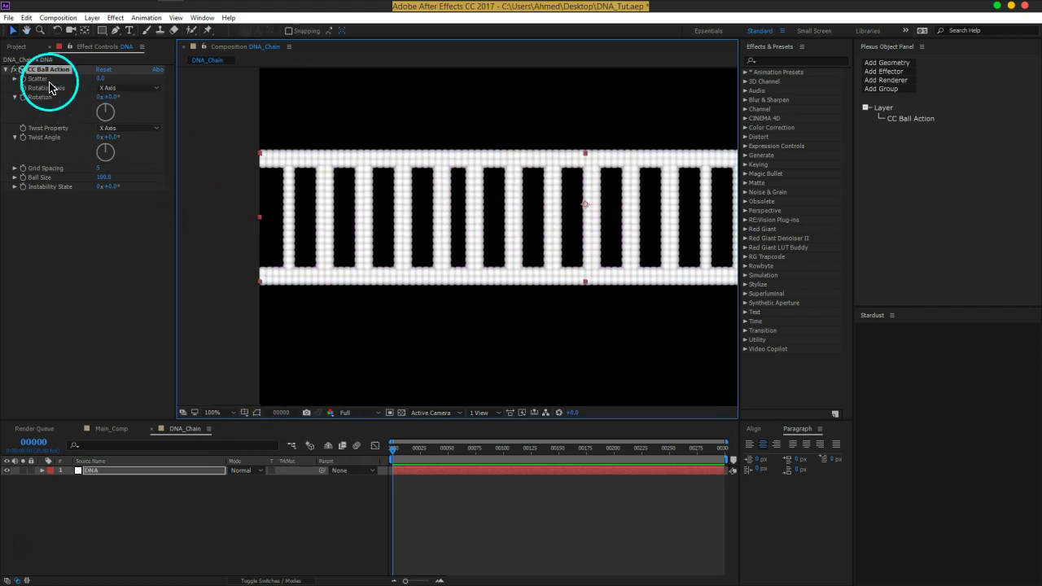
left_click_drag(109, 136, 454, 139)
left_click_drag(111, 98, 279, 107)
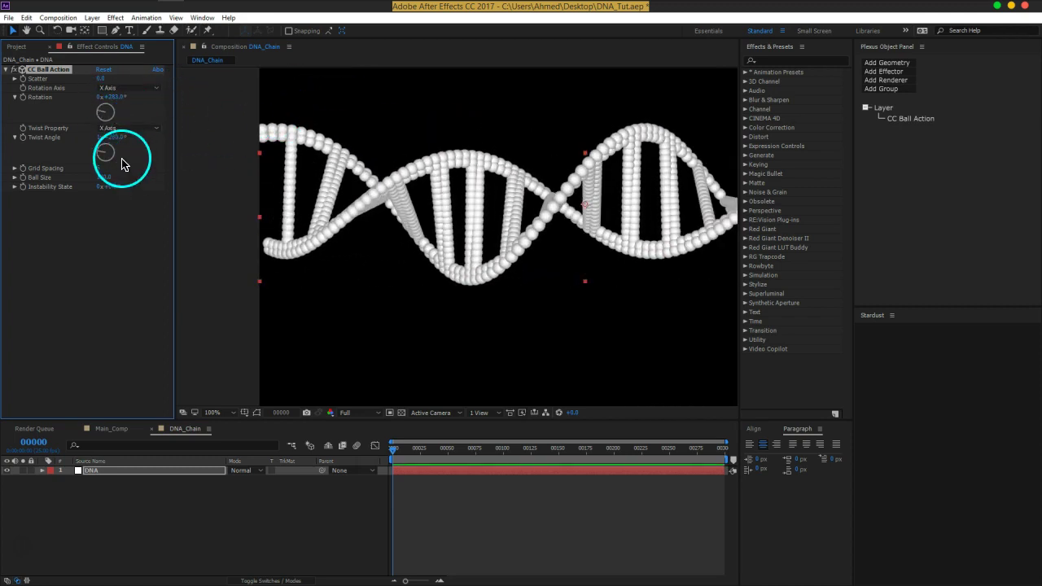
key("ctrl+z")
left_click(65, 215)
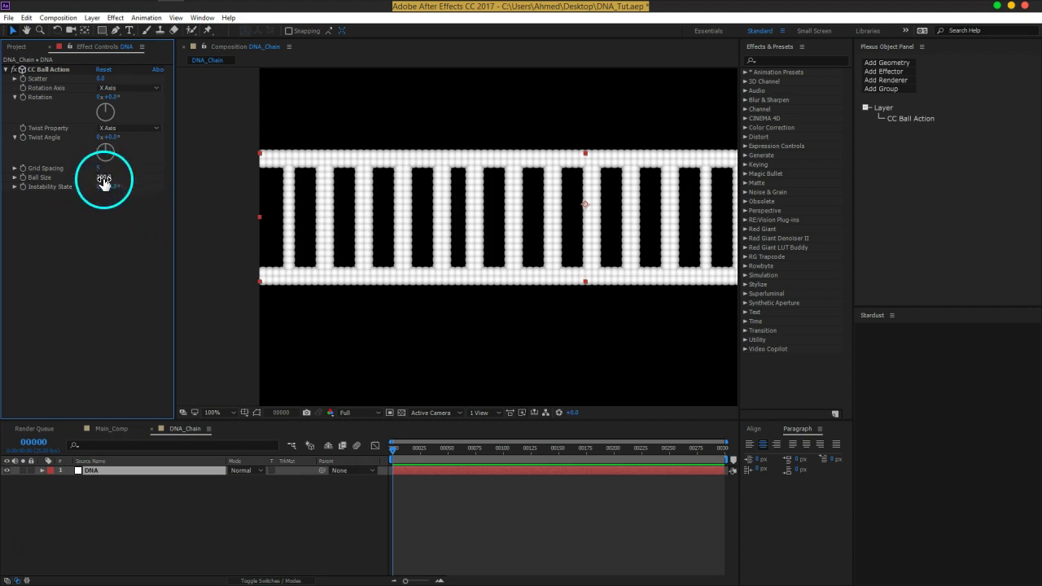
Step: Set CC Ball Action's Grid Spacing to 1 and Ball Size to 94
left_click_drag(106, 179, 76, 182)
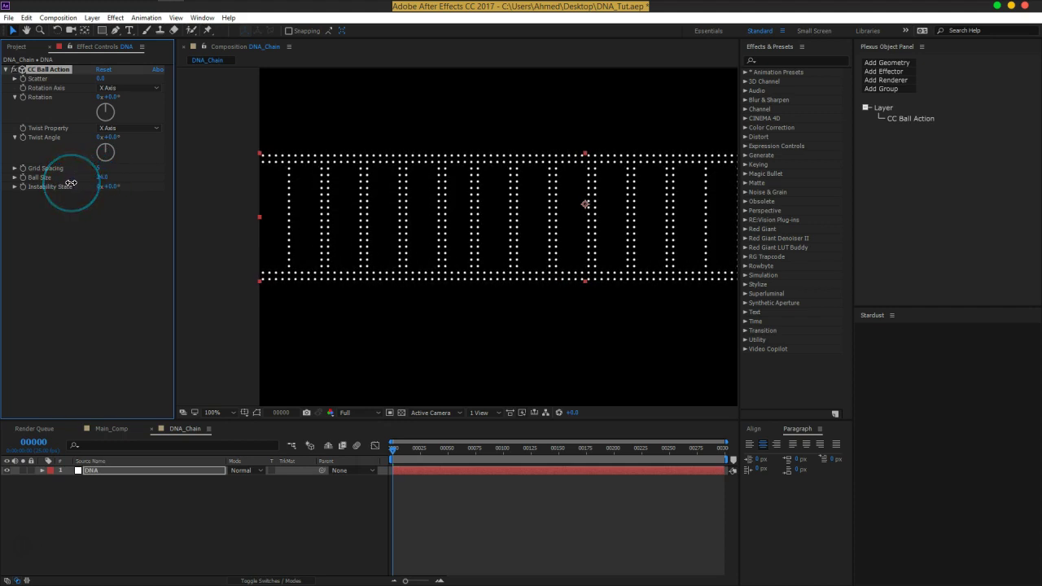
left_click(100, 178)
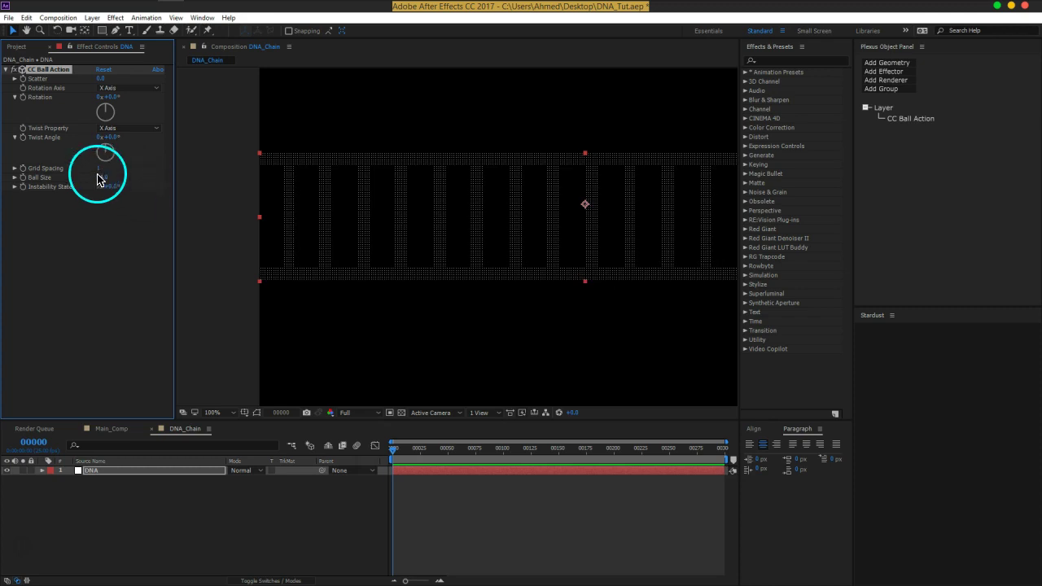
left_click(97, 175)
type("24")
key("Return")
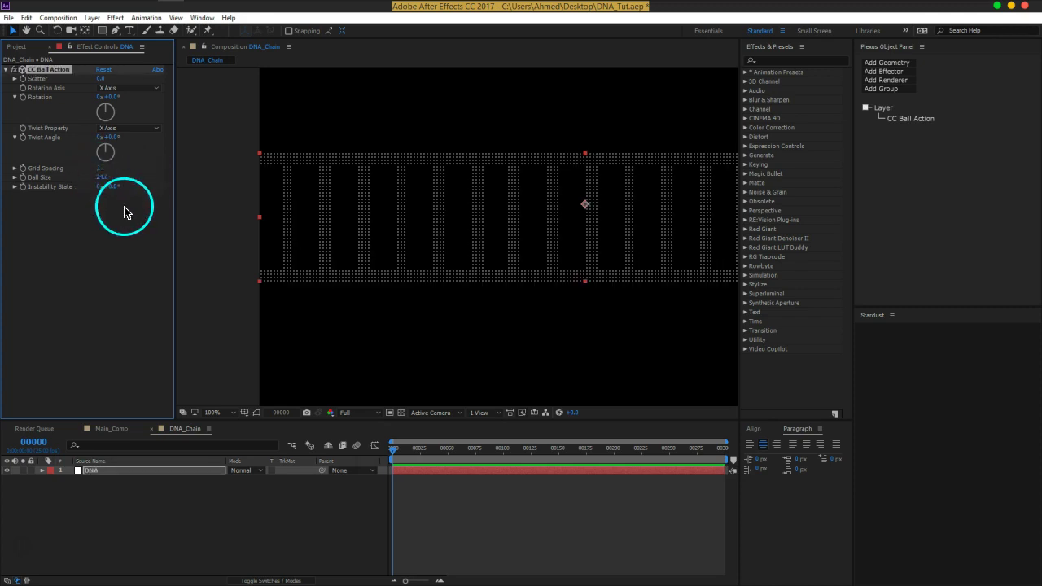
mouse_move(103, 177)
left_mouse_down()
mouse_move(129, 177)
mouse_move(100, 171)
left_mouse_up()
left_click(100, 170)
type("1")
key("Return")
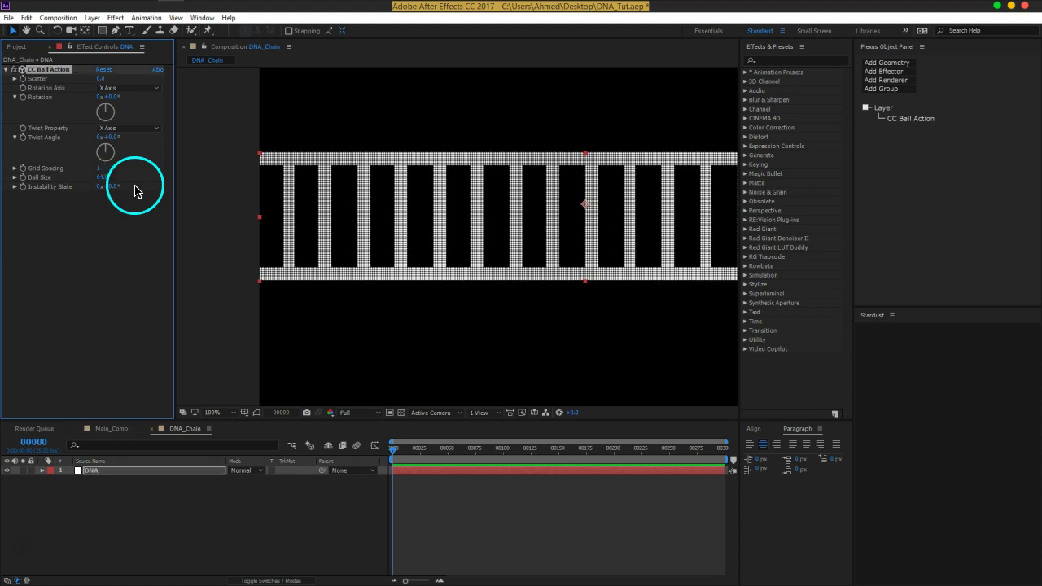
mouse_move(101, 176)
left_mouse_down()
mouse_move(93, 180)
mouse_move(120, 181)
left_mouse_up()
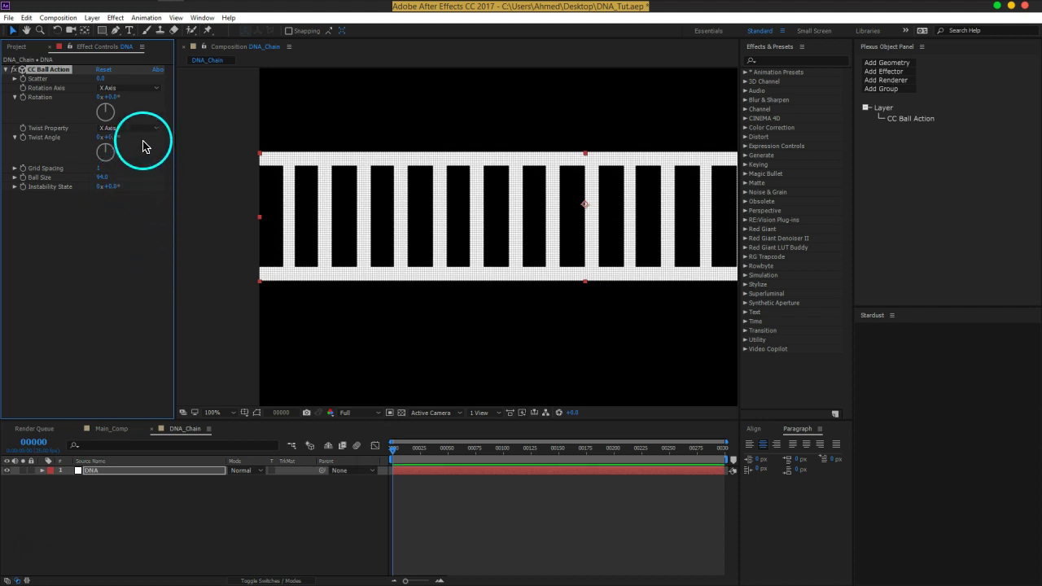
Step: Try scattering the balls, then reset CC Ball Action's Scatter to 0
left_click_drag(99, 82, 108, 82)
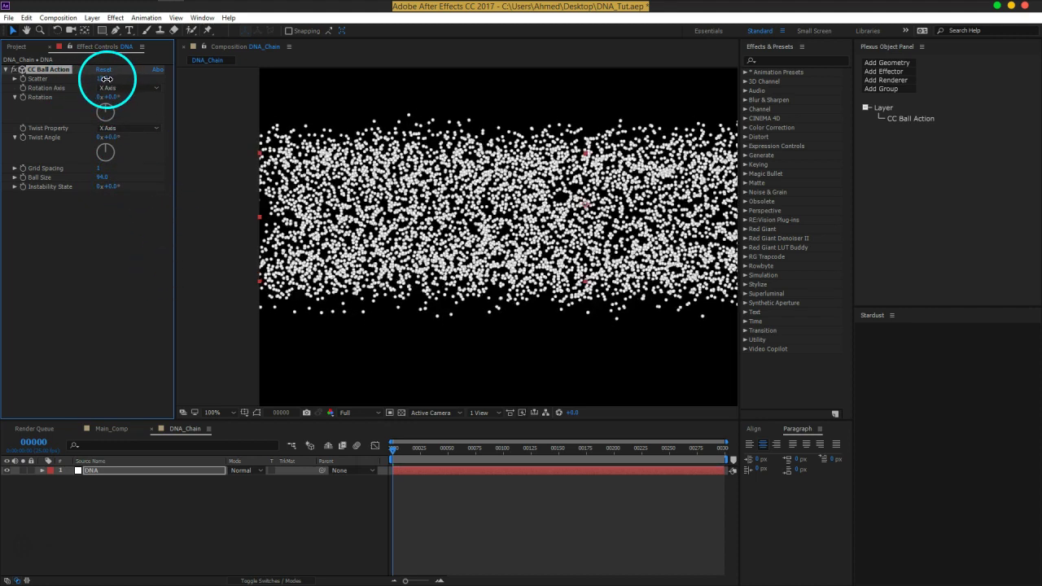
left_click(105, 78)
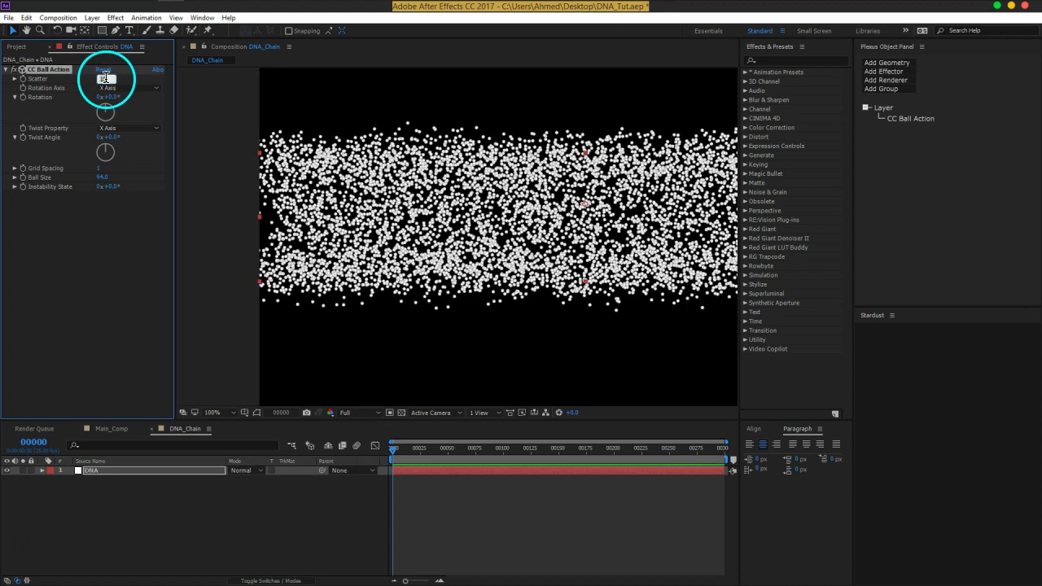
type("0.0")
key("Return")
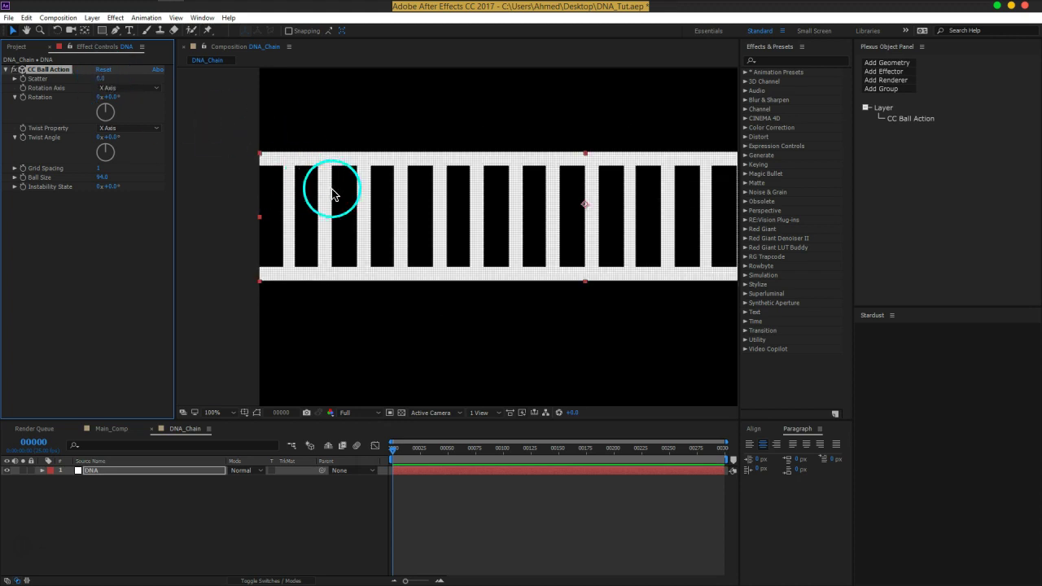
Step: Try tilting with Rotation, reset it to 0, and show the Twist Property axis choices
mouse_move(114, 97)
left_mouse_down()
mouse_move(166, 96)
mouse_move(113, 96)
left_mouse_up()
left_click(111, 97)
type("0")
key("Return")
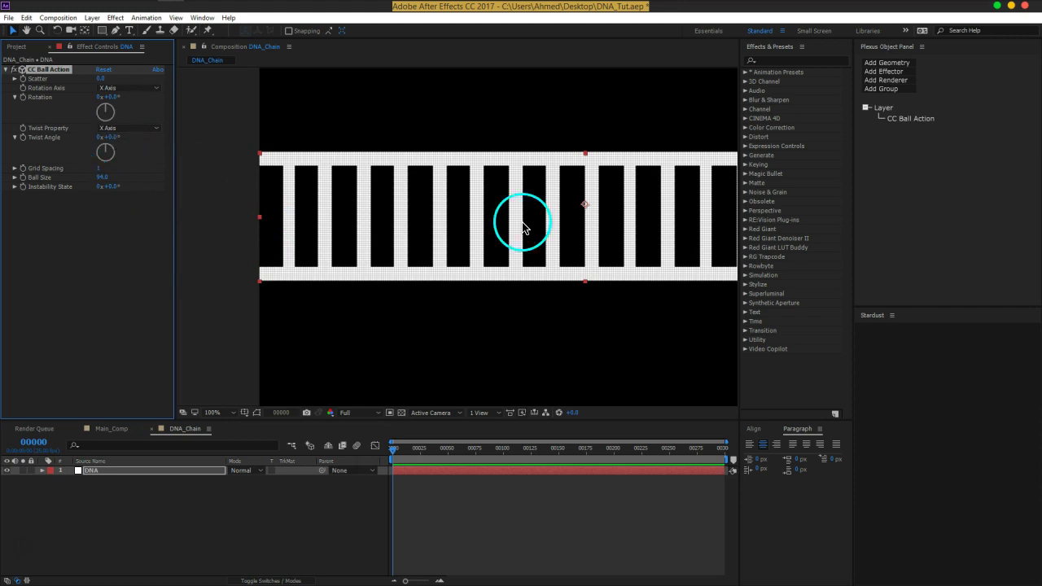
left_click_drag(523, 228, 423, 218)
left_click(129, 128)
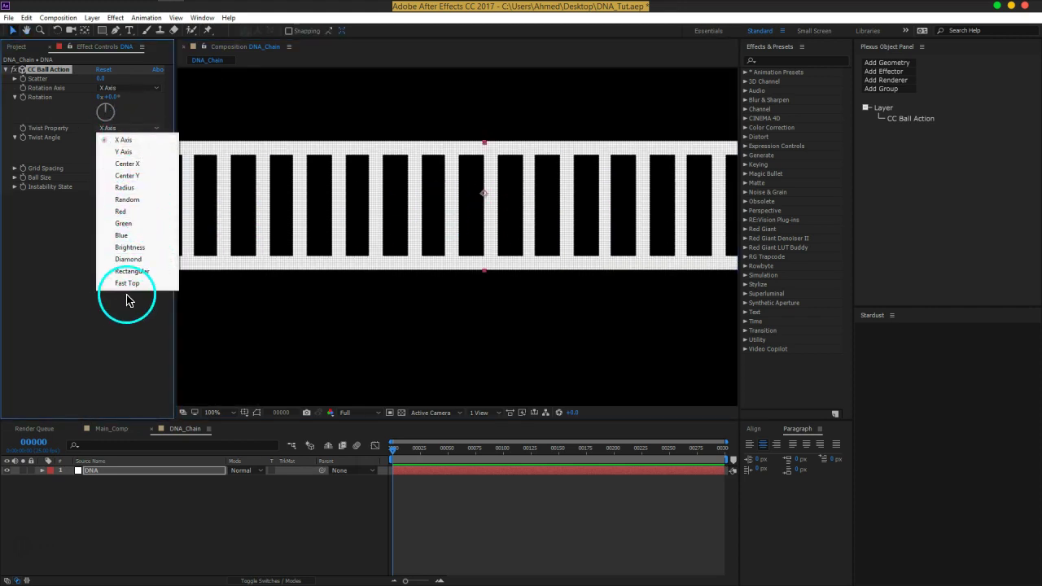
Step: Twist the ladder around the X Axis with a Twist Angle of 1x+139°
left_click(130, 153)
mouse_move(110, 139)
left_mouse_down()
mouse_move(847, 132)
mouse_move(112, 140)
left_mouse_up()
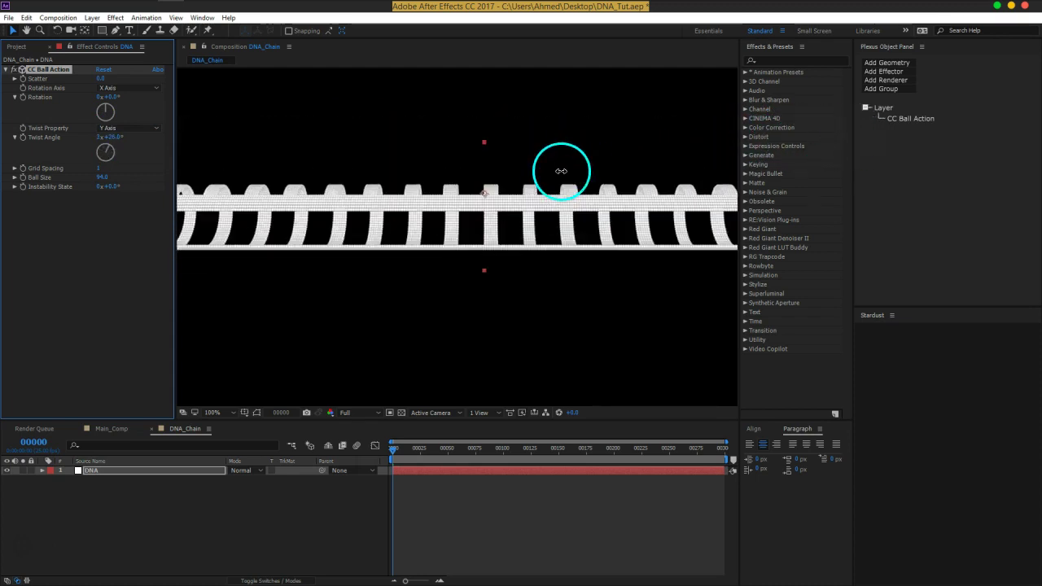
left_click(138, 132)
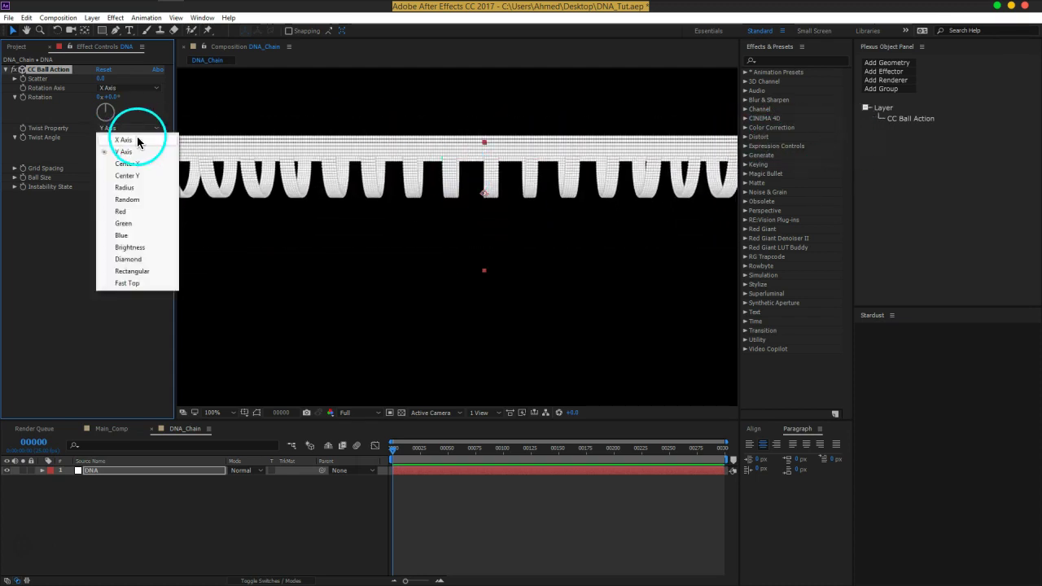
left_click(135, 139)
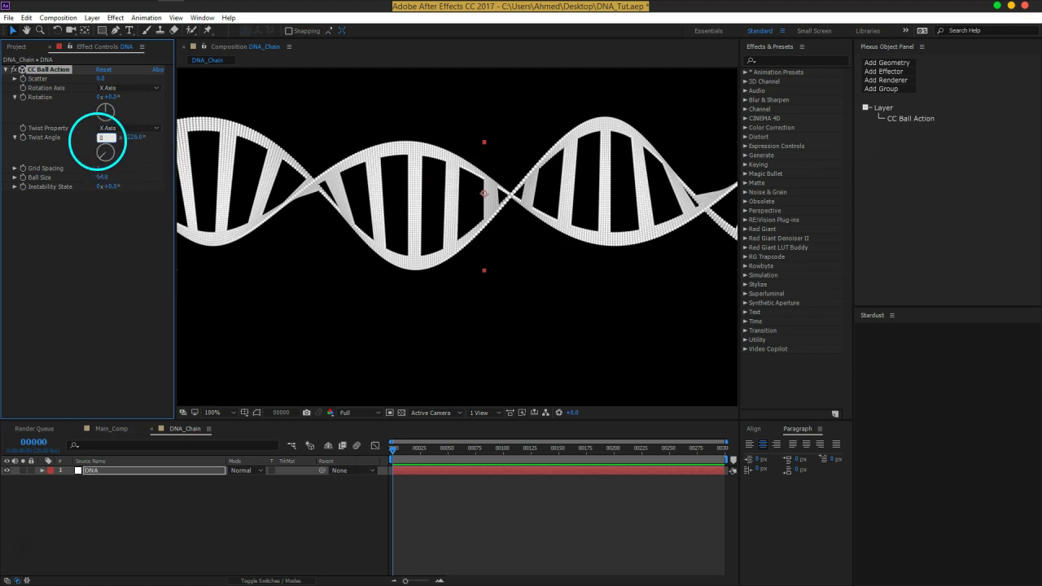
key("Return")
scroll(436, 212, "down", 1)
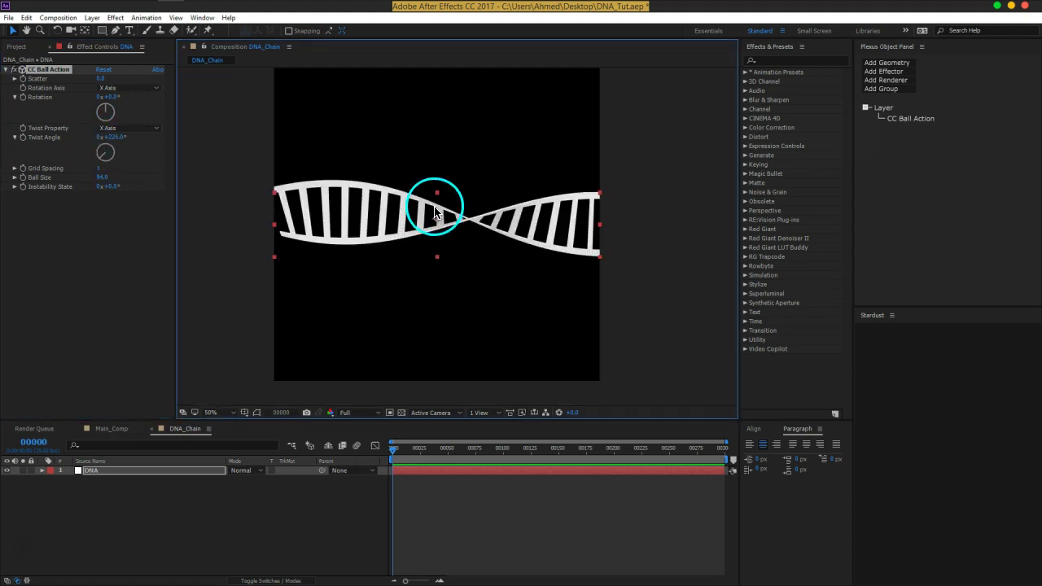
mouse_move(118, 137)
left_mouse_down()
mouse_move(276, 143)
mouse_move(263, 141)
left_mouse_up()
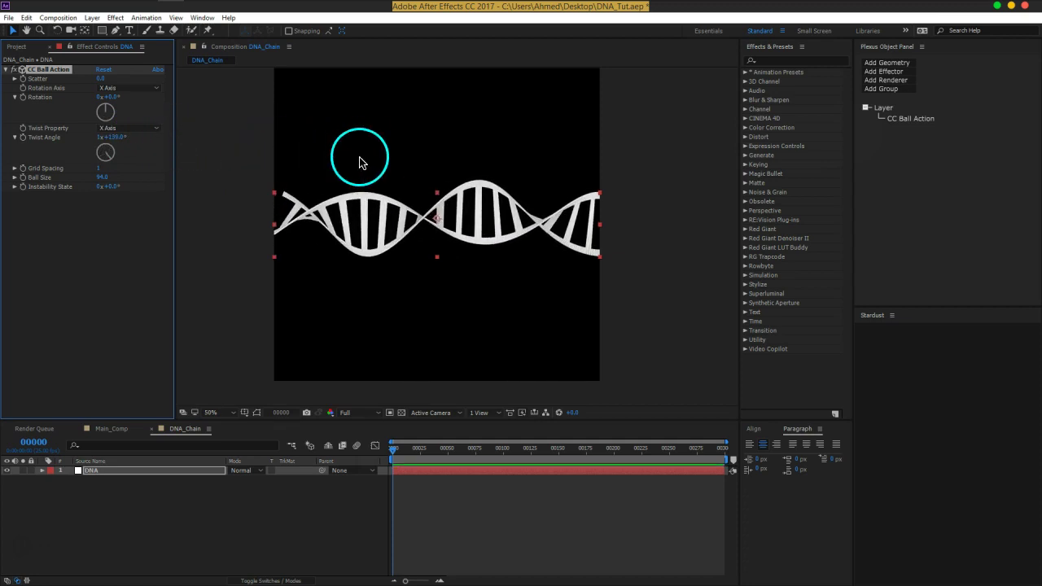
Step: Rotate the double helix around its axis with CC Ball Action's Rotation
key("period")
key("comma")
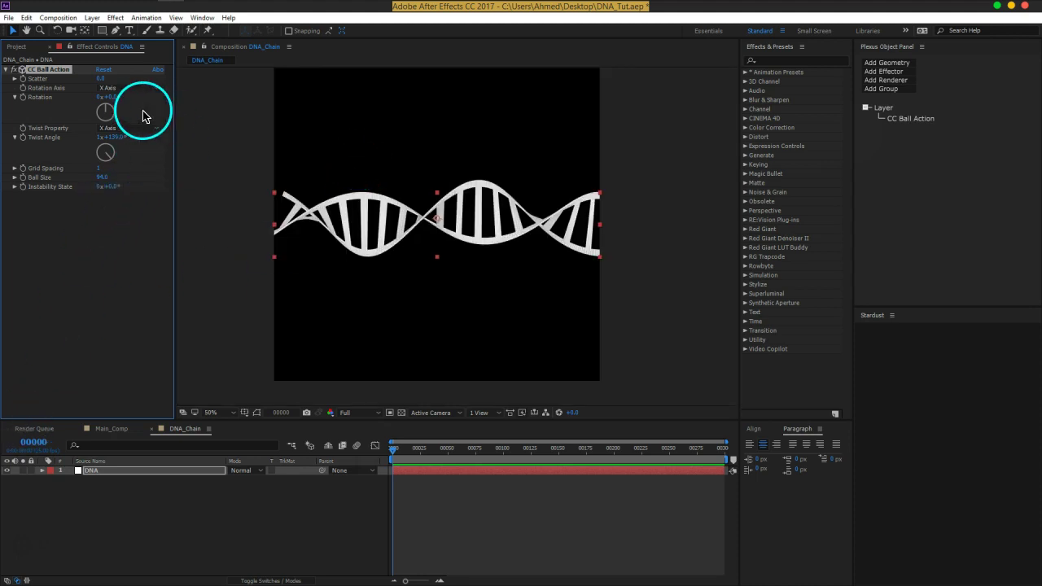
left_click_drag(115, 98, 251, 99)
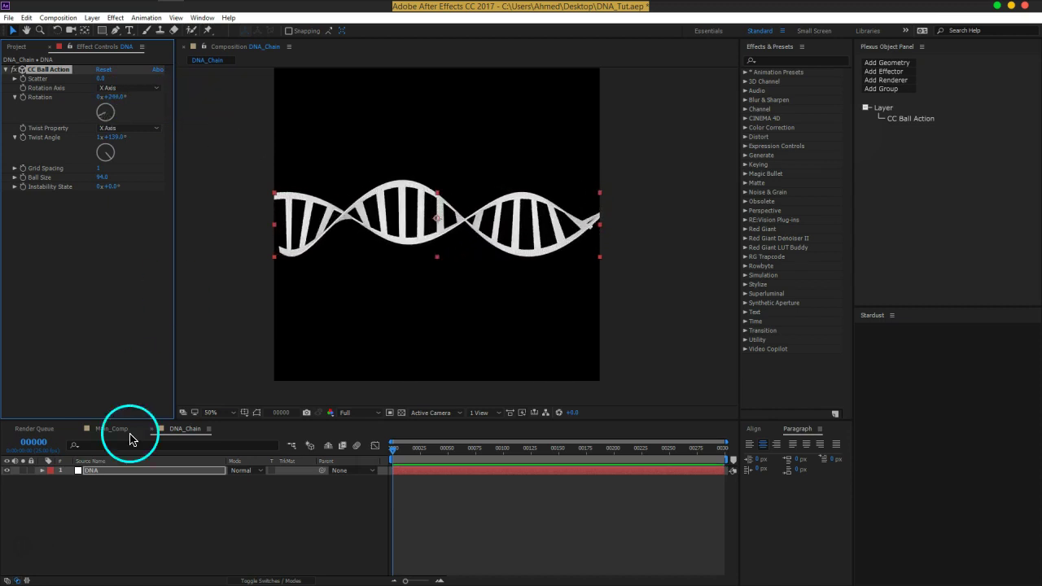
Step: Scale the DNA layer to 110%, then hide its Scale property again
key("s")
left_click(260, 479)
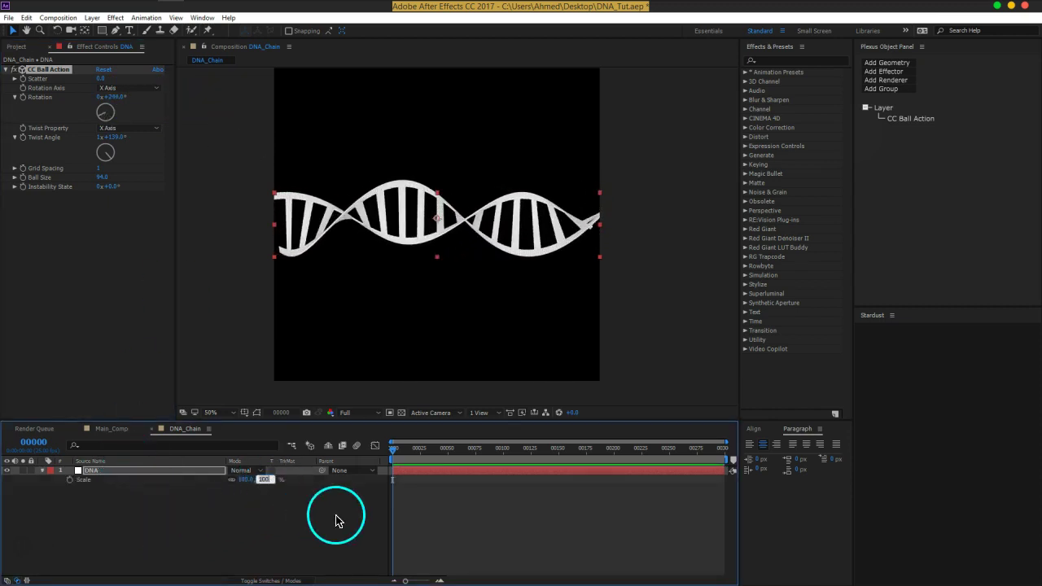
key("Return")
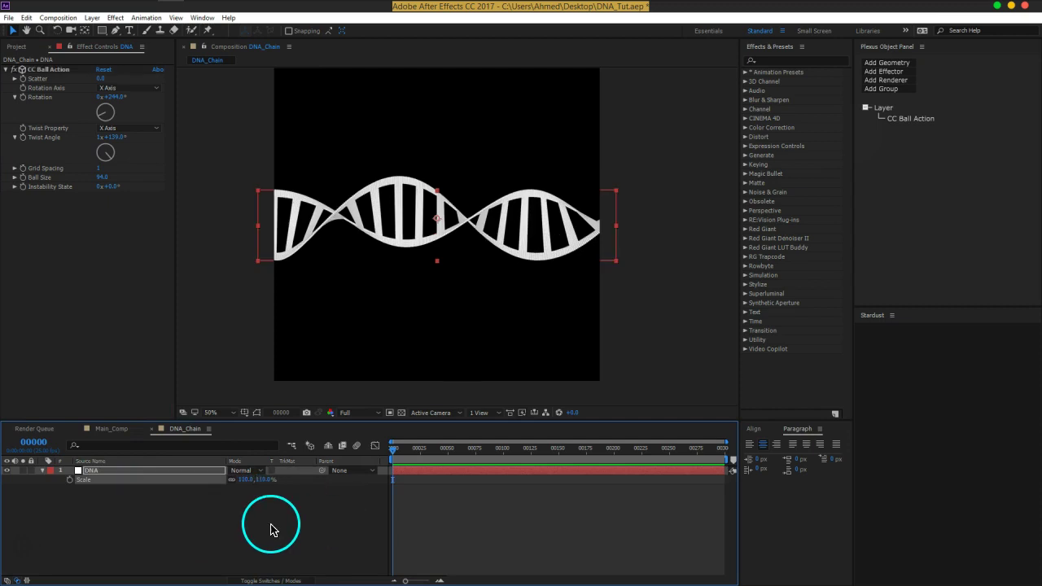
left_click(272, 524)
left_click(44, 472)
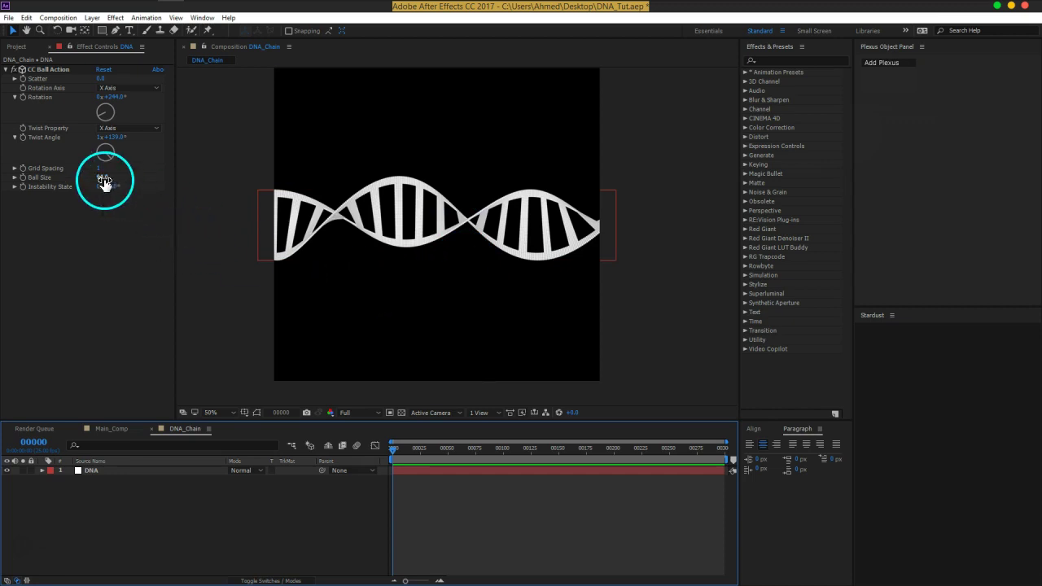
Step: Set CC Ball Action Rotation to 1x+122° and Ball Size to 120, viewing at 100%
scroll(384, 198, "up", 2)
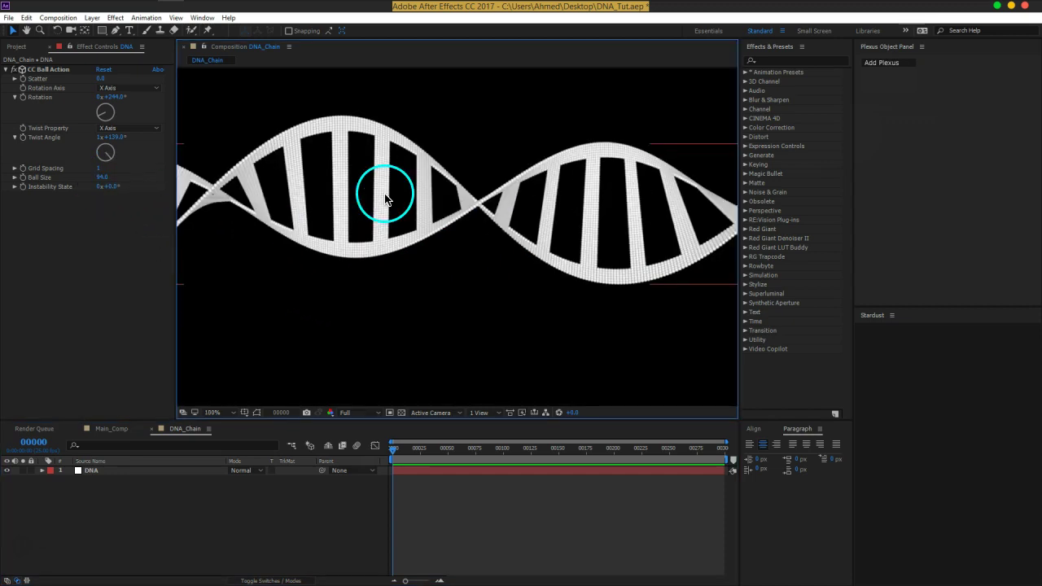
left_click_drag(102, 178, 103, 181)
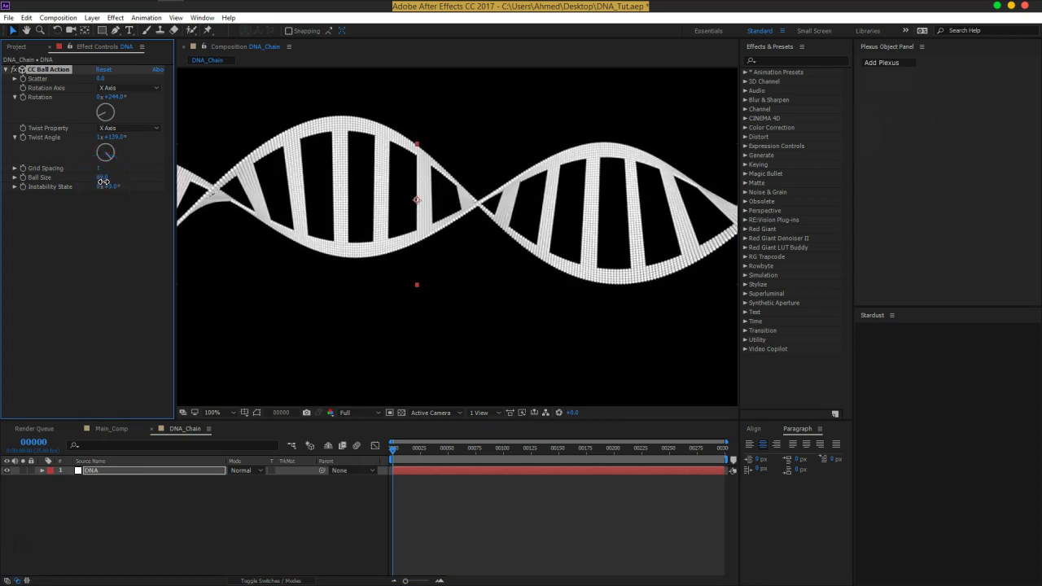
scroll(445, 183, "down", 2)
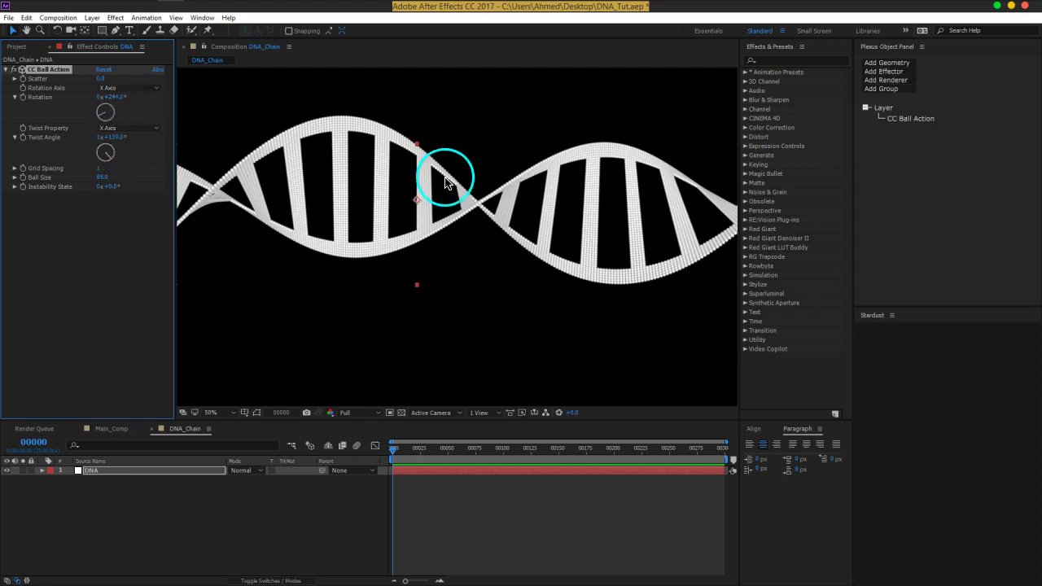
scroll(334, 191, "up", 2)
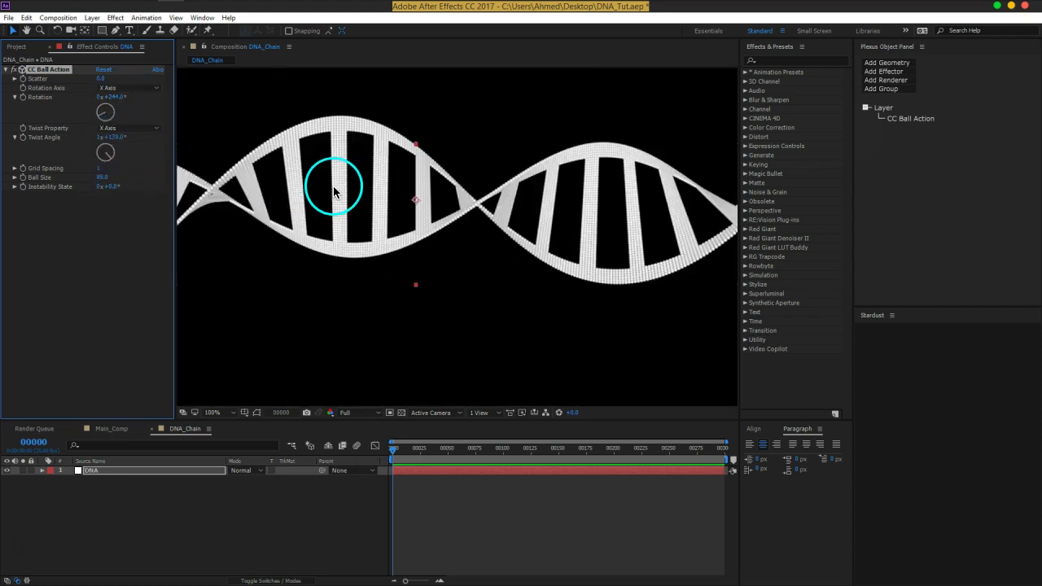
scroll(485, 280, "down", 2)
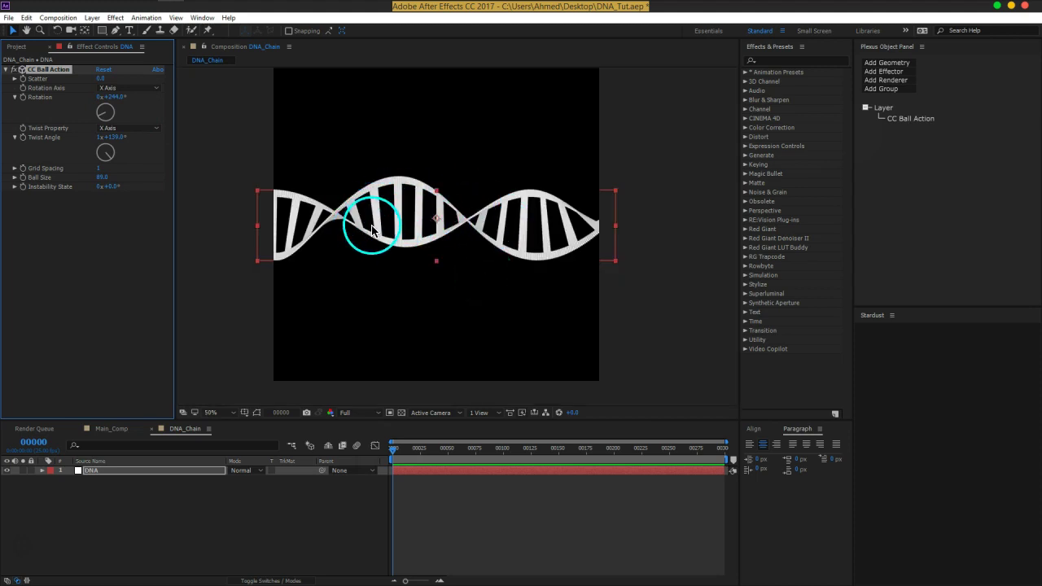
mouse_move(107, 97)
left_mouse_down()
mouse_move(49, 110)
mouse_move(181, 106)
mouse_move(188, 121)
mouse_move(276, 119)
left_mouse_up()
left_click(419, 301)
key("period")
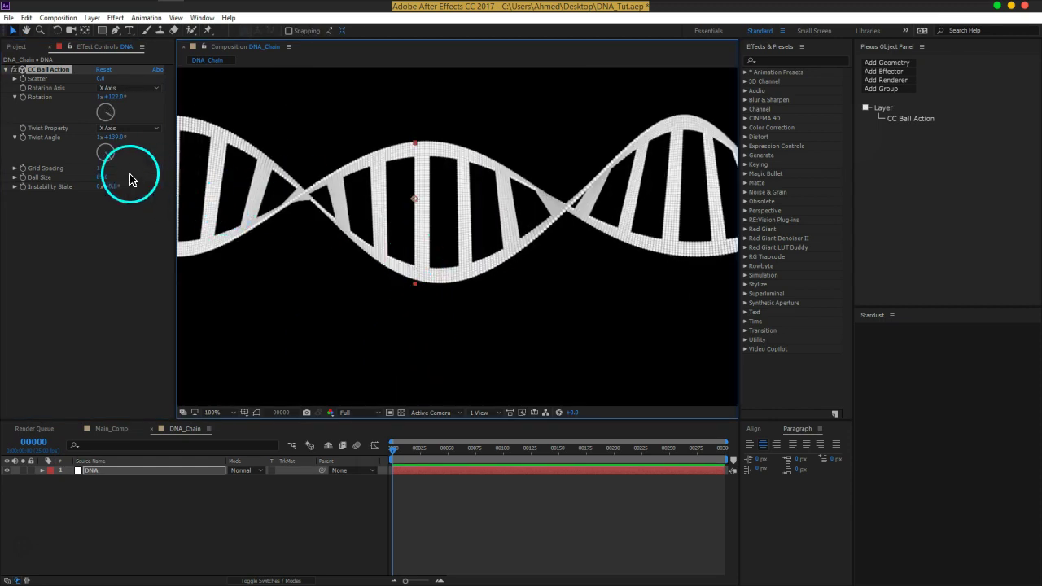
left_click_drag(101, 177, 118, 178)
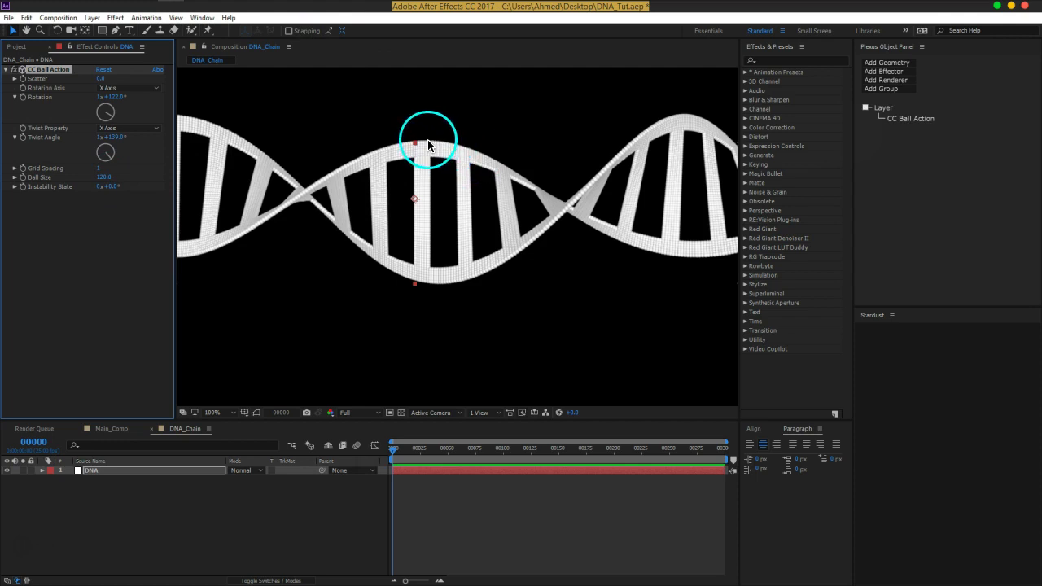
Step: Apply Roughen Edges to the DNA helix, keeping the Roughen edge type and widening the border
key("ctrl+space")
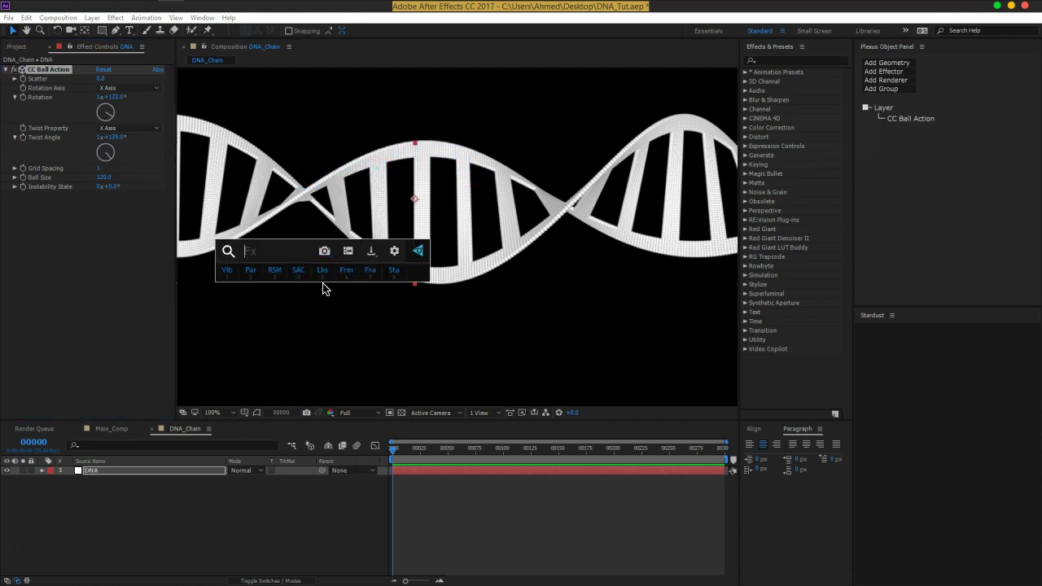
type("rou")
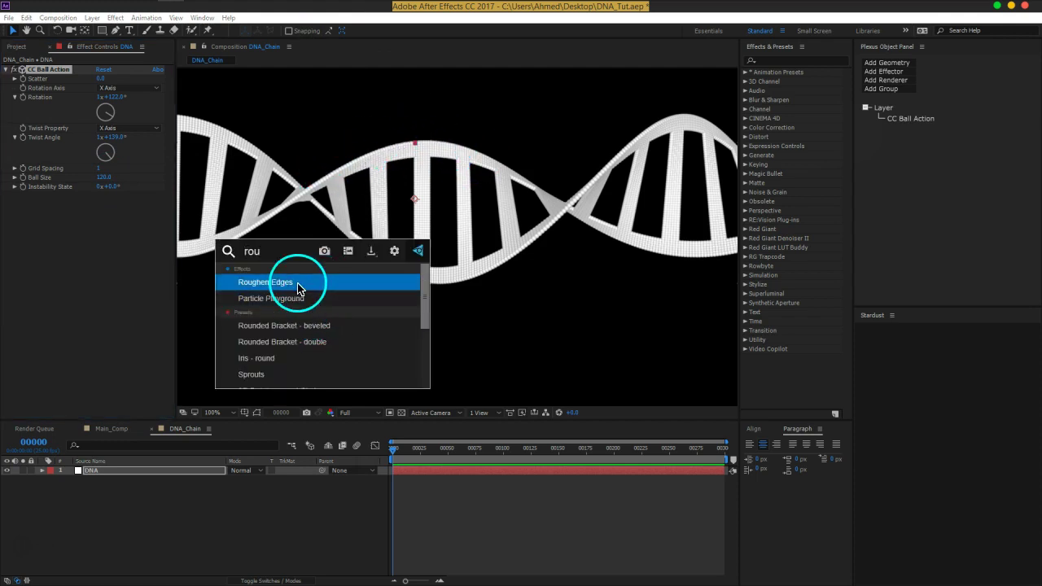
left_click(302, 285)
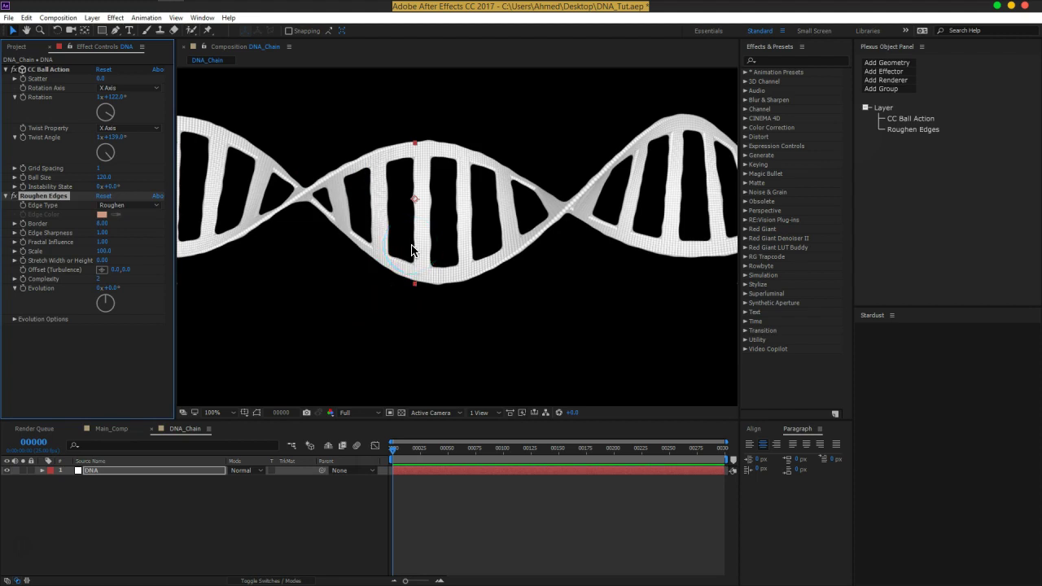
mouse_move(101, 224)
left_mouse_down()
mouse_move(239, 225)
mouse_move(85, 233)
left_mouse_up()
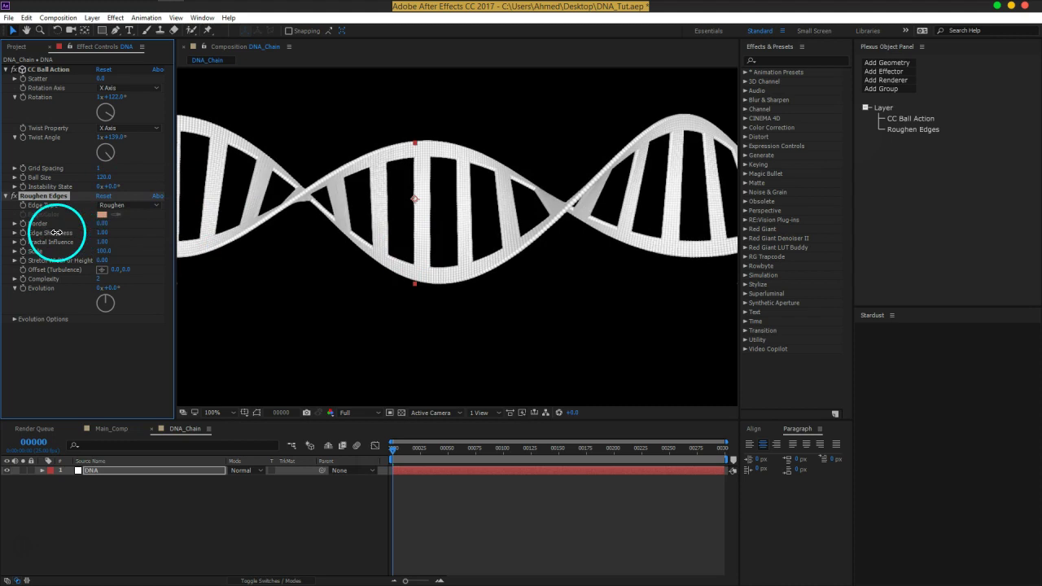
left_click(139, 205)
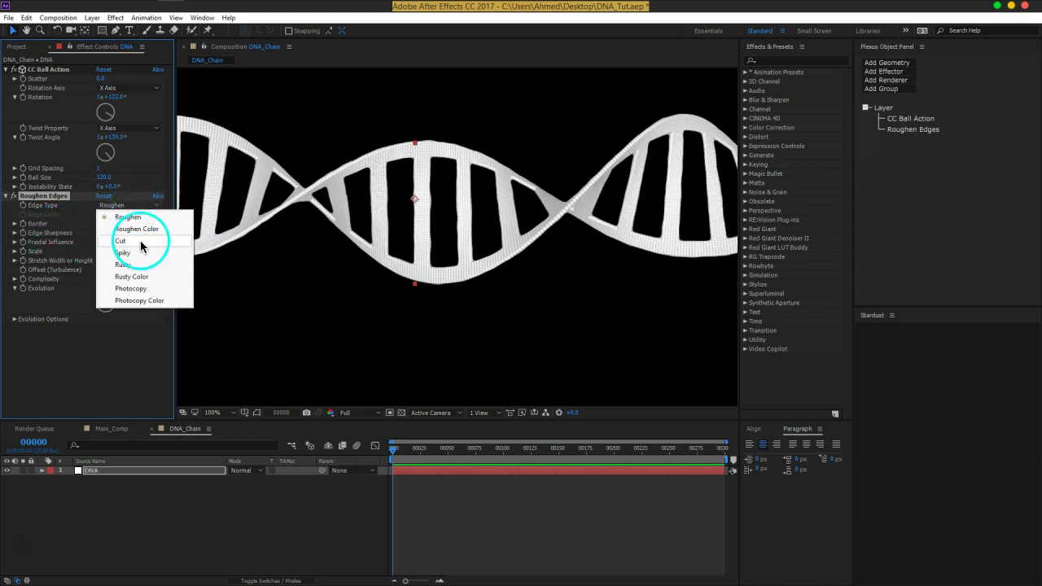
left_click(122, 253)
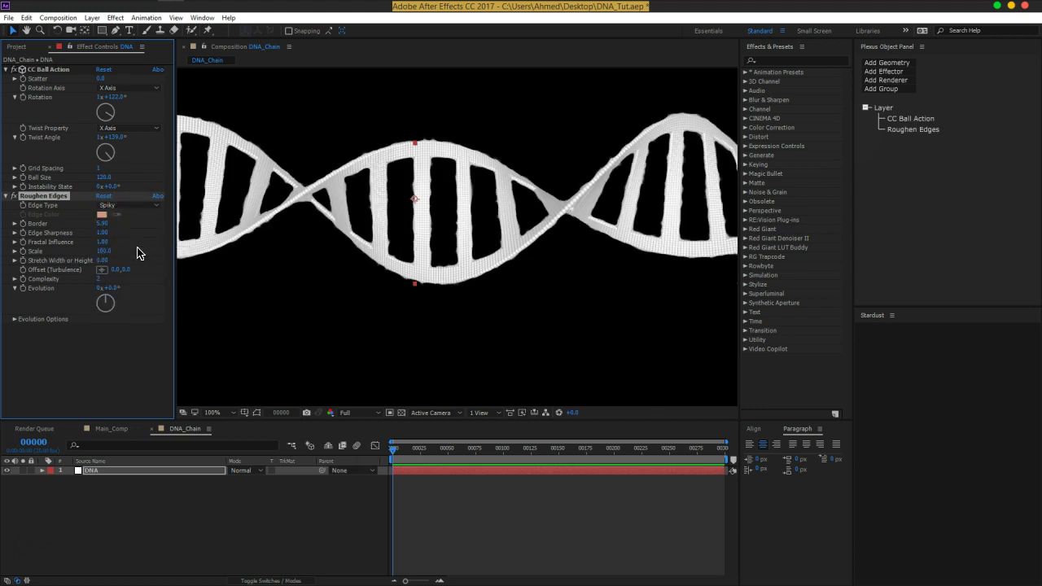
left_click(127, 205)
left_click(122, 210)
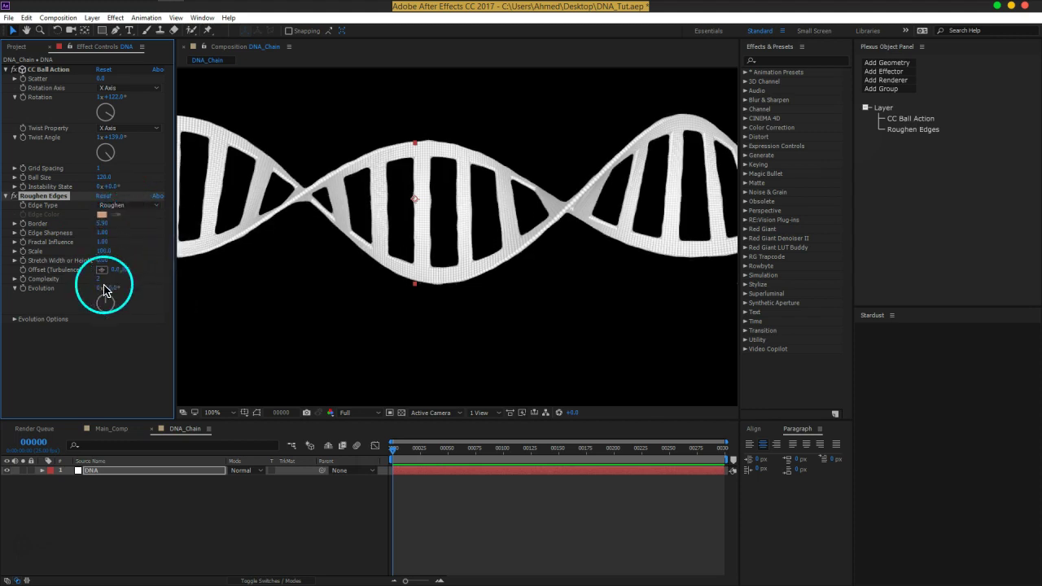
Step: Set Roughen Edges Border to 11.70, Scale to 133 and Complexity to 3
mouse_move(110, 252)
left_mouse_down()
mouse_move(81, 253)
mouse_move(113, 261)
left_mouse_up()
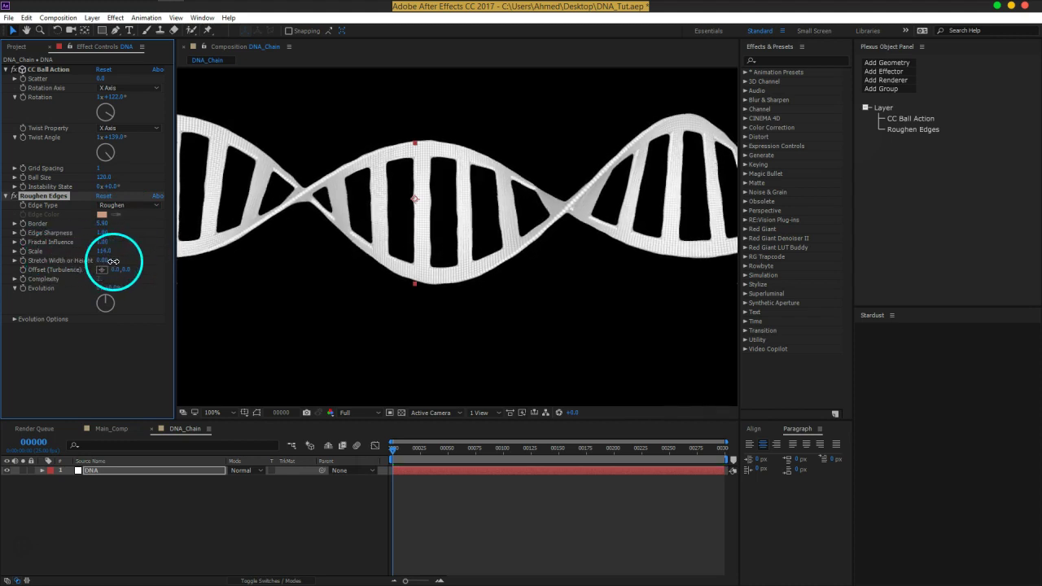
mouse_move(100, 223)
left_mouse_down()
mouse_move(133, 224)
mouse_move(120, 225)
left_mouse_up()
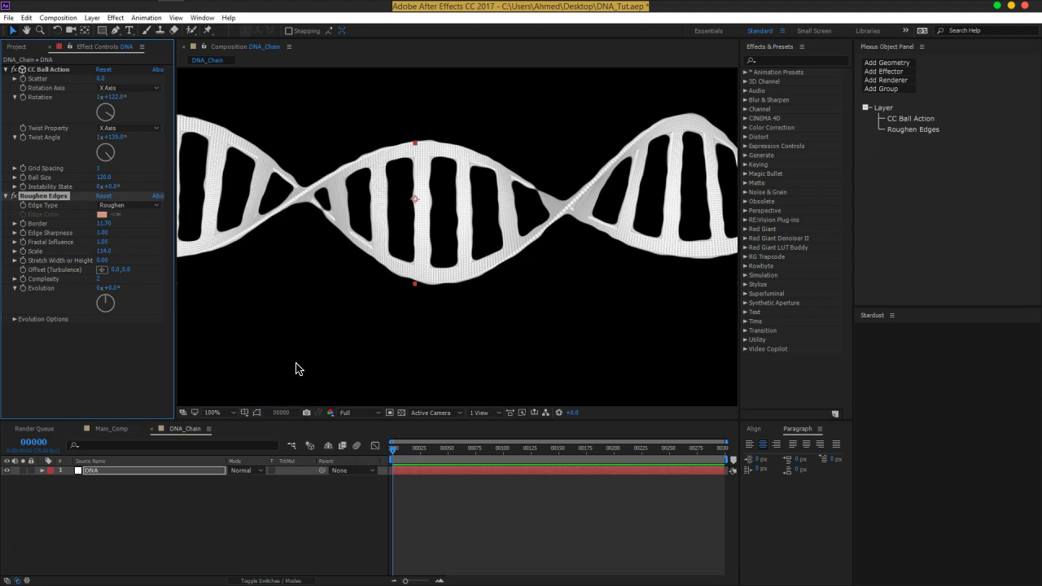
left_click_drag(104, 279, 128, 298)
left_click(102, 280)
type("2")
key("Return")
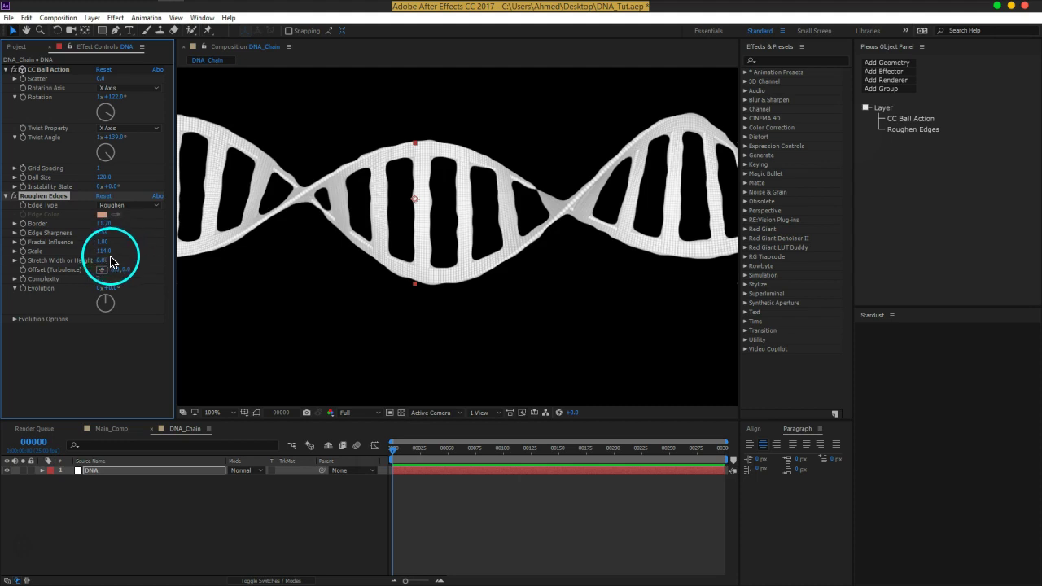
left_click_drag(101, 251, 95, 252)
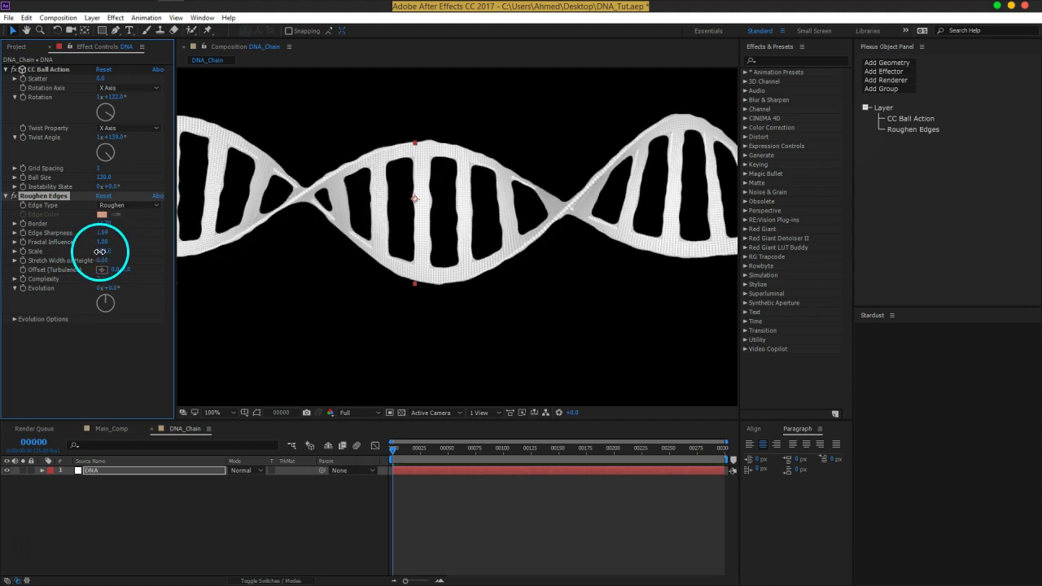
mouse_move(95, 252)
left_mouse_down()
mouse_move(134, 250)
mouse_move(114, 251)
left_mouse_up()
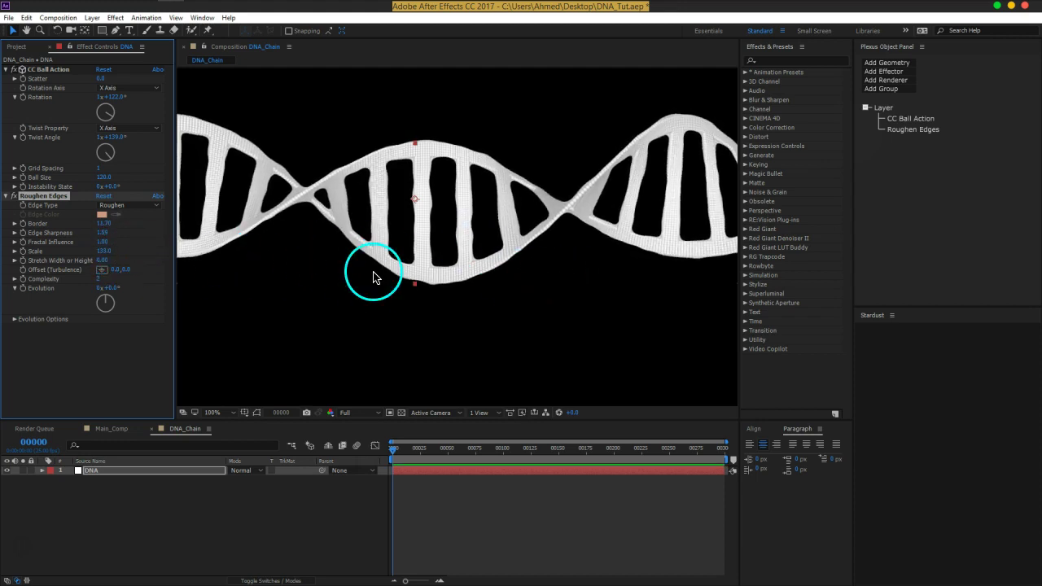
left_click(99, 279)
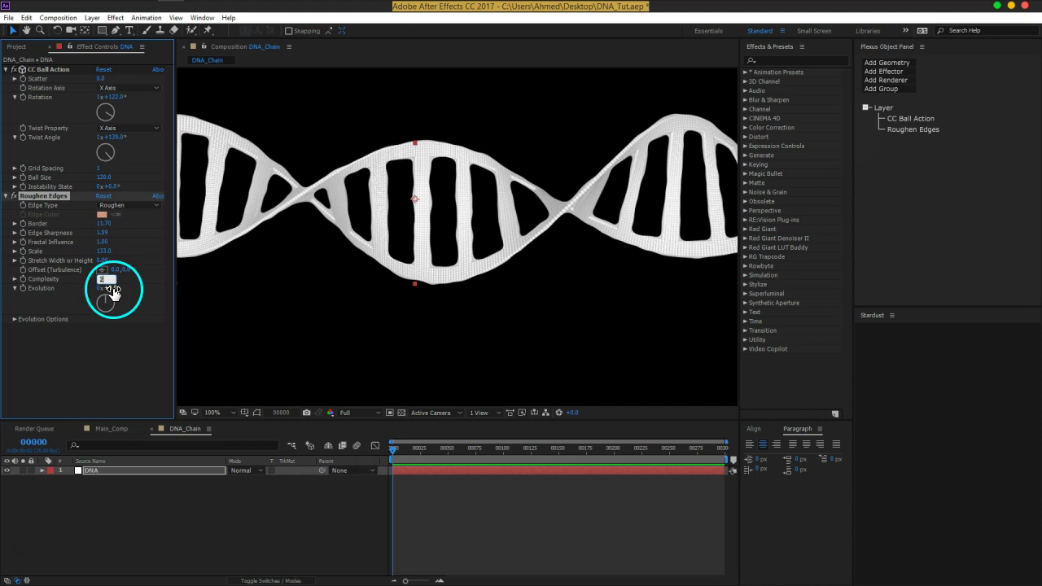
type("3")
key("Return")
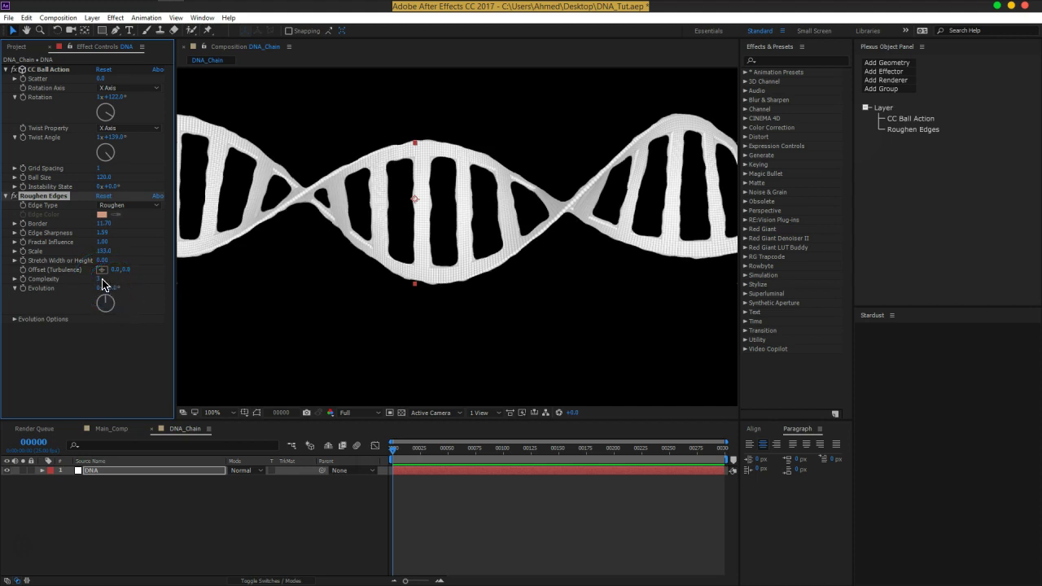
Step: Apply Simple Choker to the DNA layer and set Choke Matte to -11.30
key("ctrl+space")
type("sim")
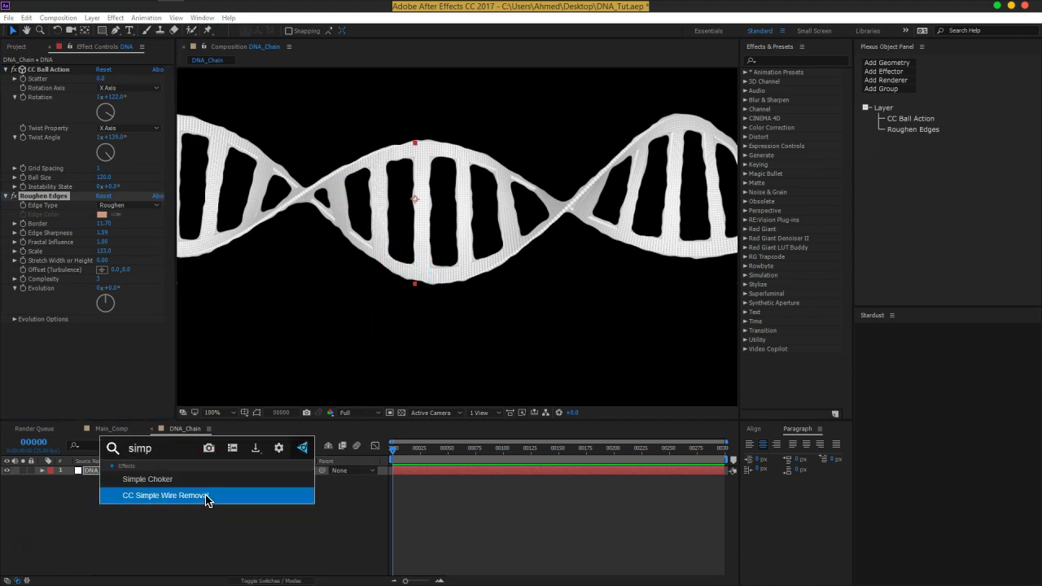
left_click(201, 478)
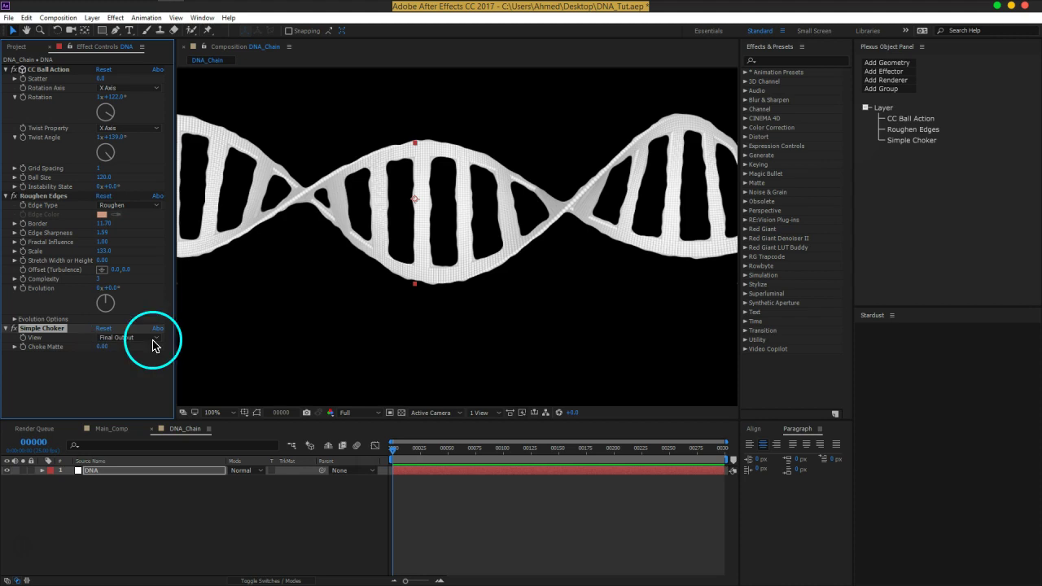
left_click_drag(104, 350, 70, 354)
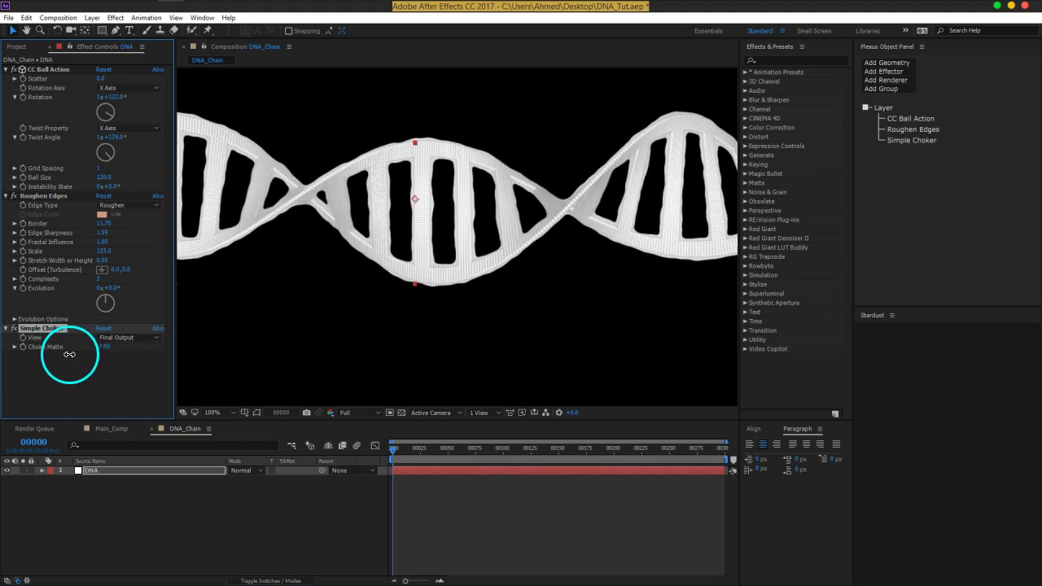
scroll(398, 192, "up", 1)
scroll(404, 234, "up", 3)
scroll(404, 234, "down", 2)
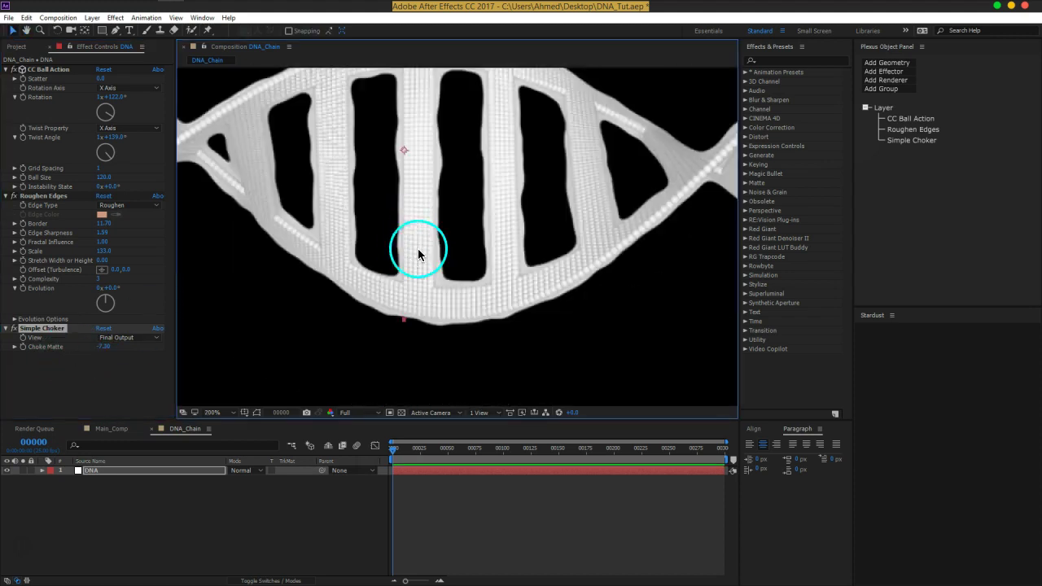
mouse_move(106, 350)
left_mouse_down()
mouse_move(148, 352)
mouse_move(103, 364)
left_mouse_up()
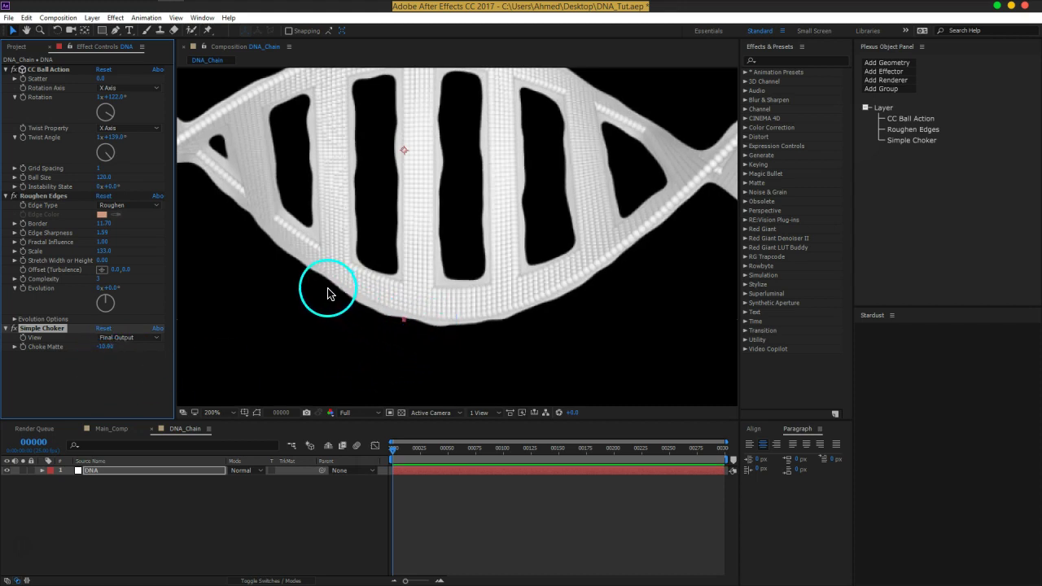
mouse_move(111, 348)
left_mouse_down()
mouse_move(137, 344)
mouse_move(110, 349)
left_mouse_up()
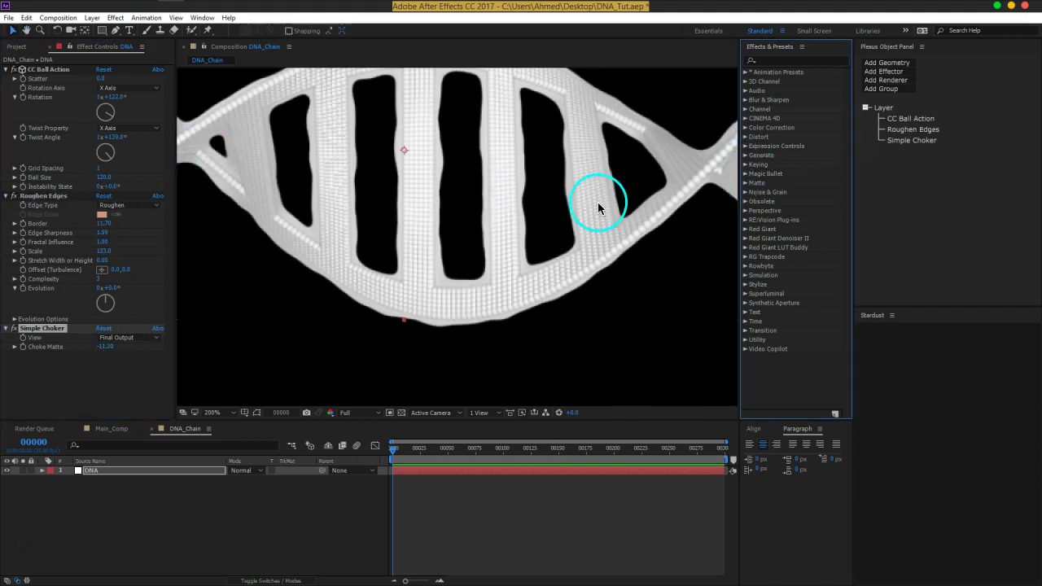
Step: Pan across the thickened helix to inspect the strand crossover, then return to the Selection tool
left_click_drag(593, 205, 391, 216)
mouse_move(521, 193)
left_mouse_down()
mouse_move(407, 209)
mouse_move(469, 209)
left_mouse_up()
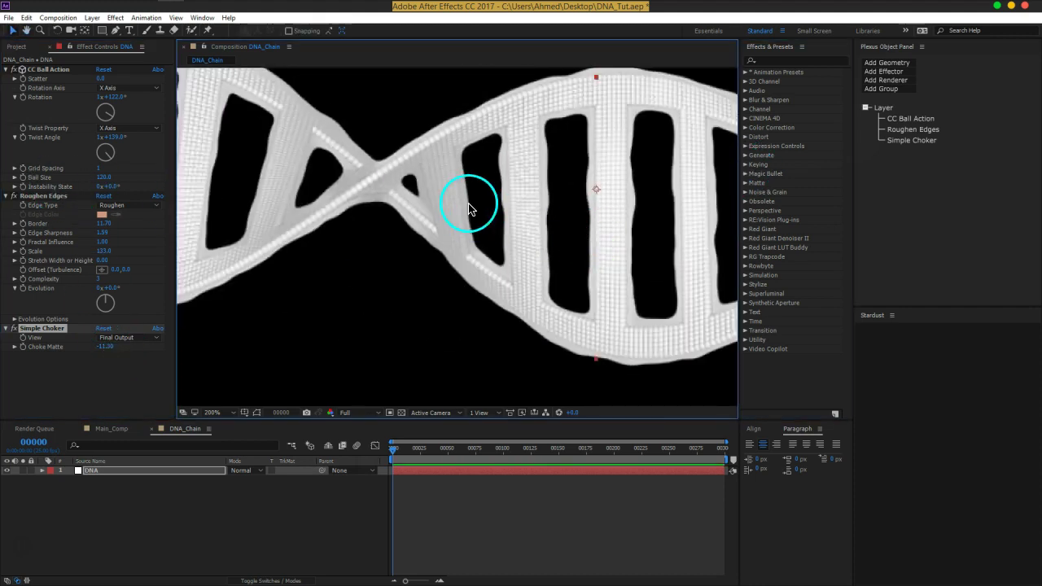
left_click_drag(416, 189, 441, 241)
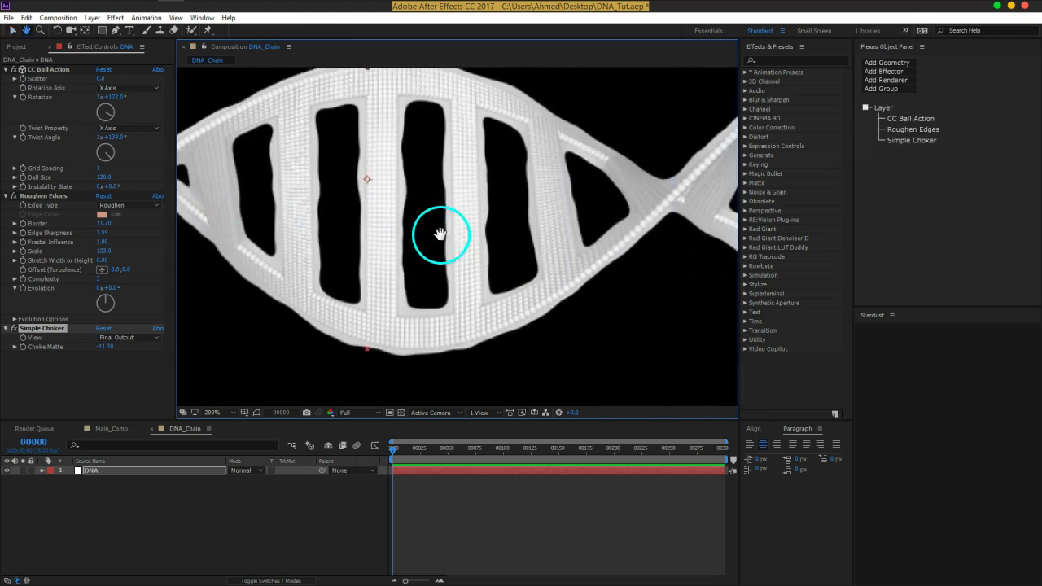
key("v")
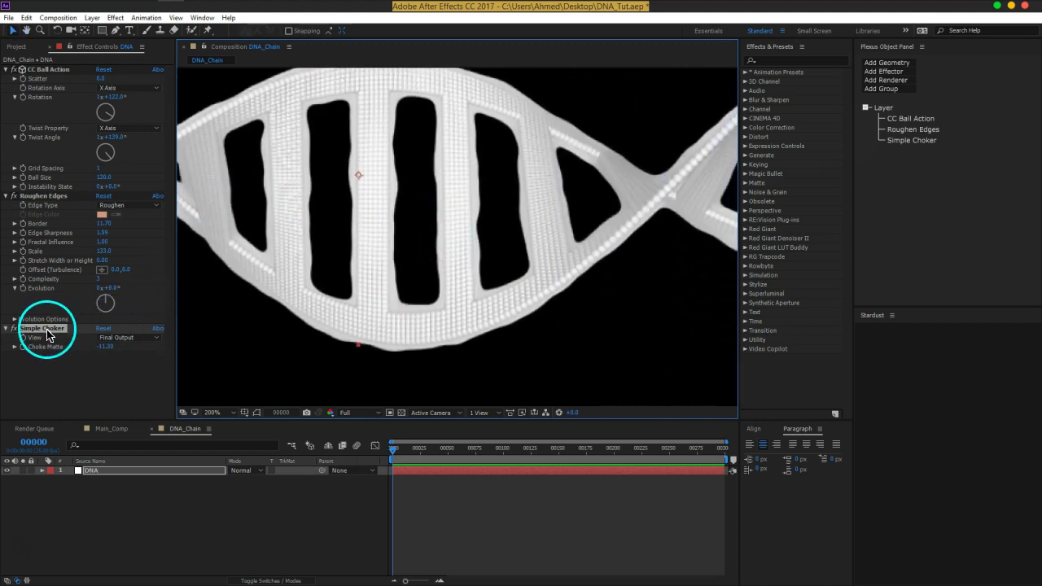
mouse_move(45, 330)
left_mouse_down()
mouse_move(352, 151)
mouse_move(354, 248)
left_mouse_up()
Step: Apply Find Edges to the DNA layer with Invert on, blended partly with the original
key("ctrl+space")
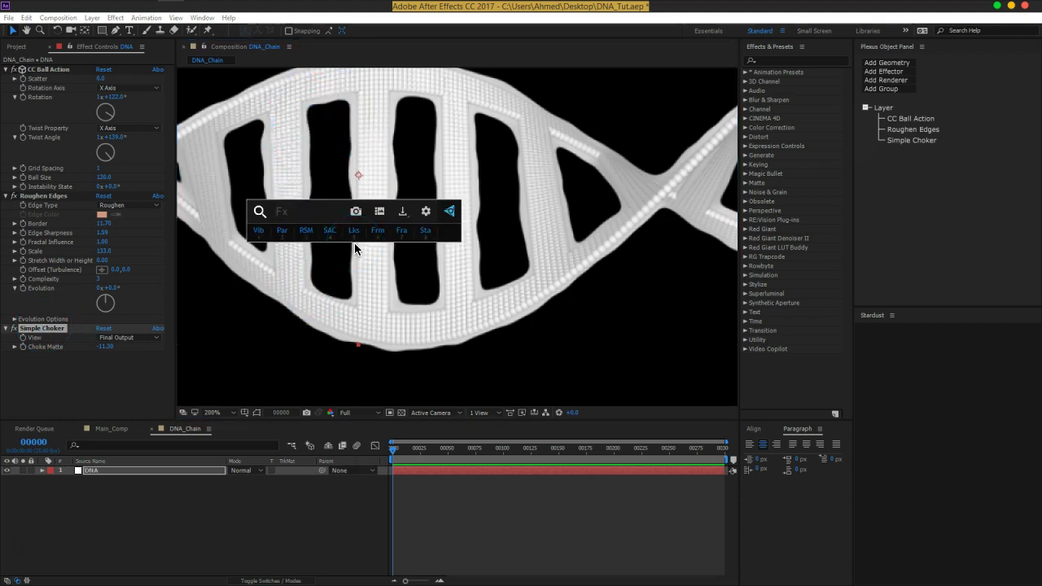
type("fin")
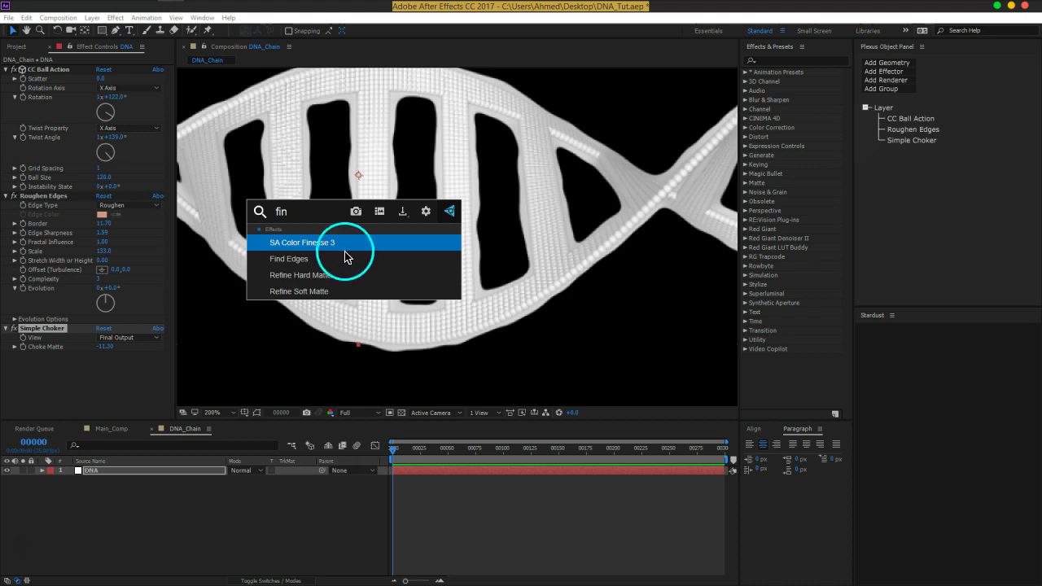
left_click(344, 260)
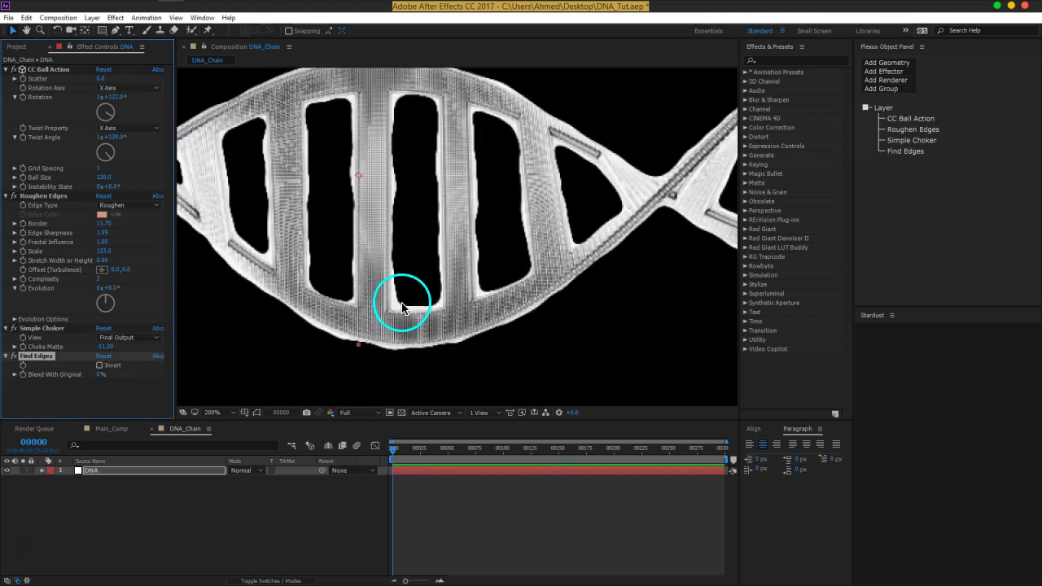
left_click(99, 366)
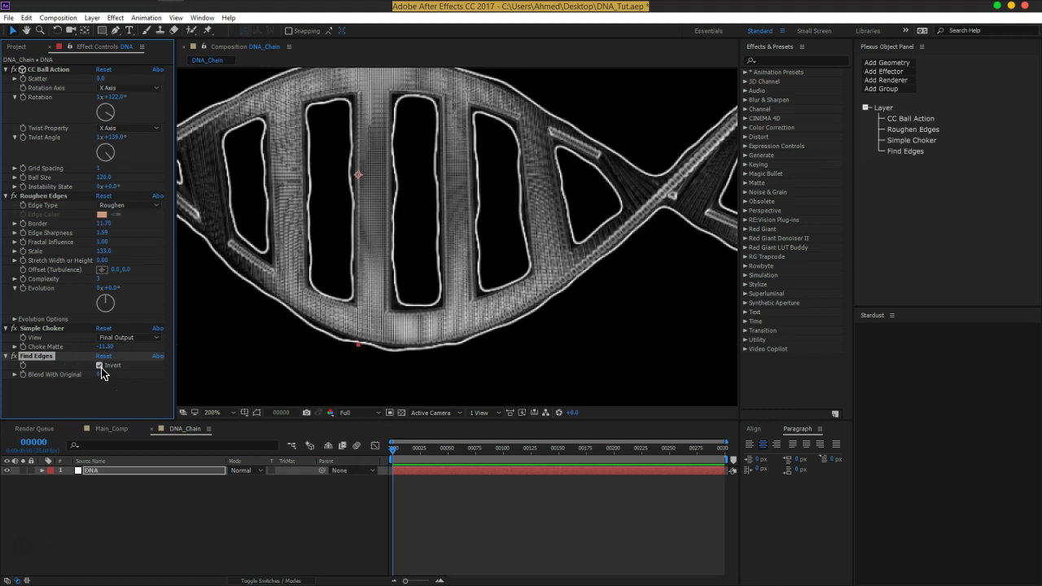
left_click_drag(98, 373, 137, 375)
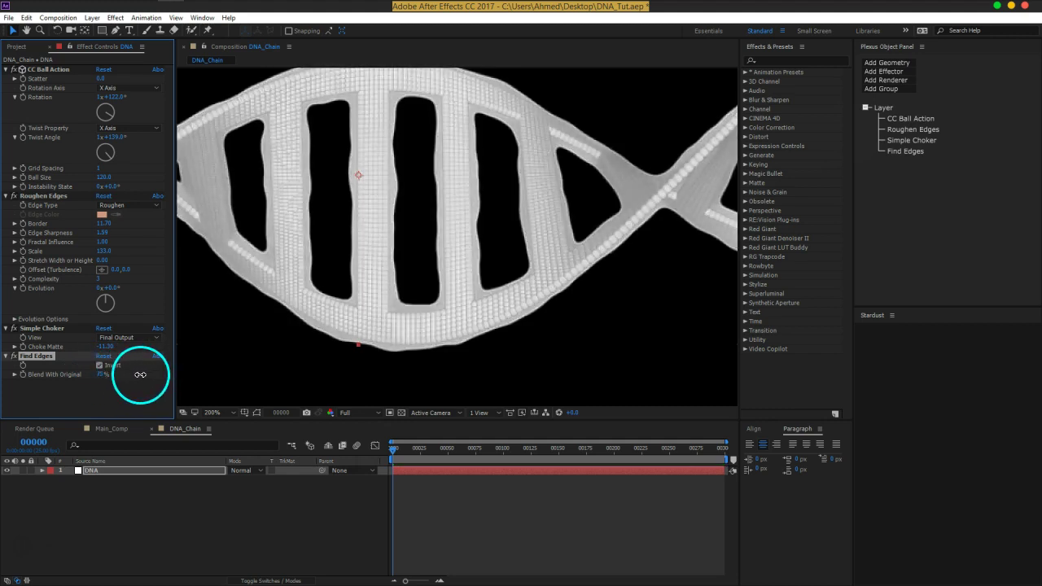
left_click_drag(525, 285, 430, 284)
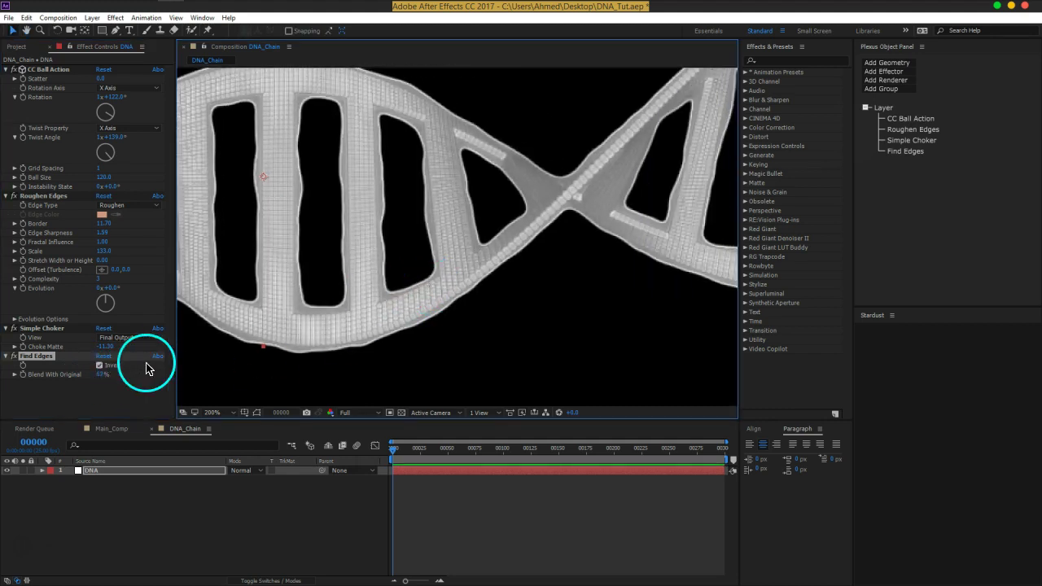
left_click(100, 366)
left_click(100, 366)
left_click_drag(344, 295, 442, 311)
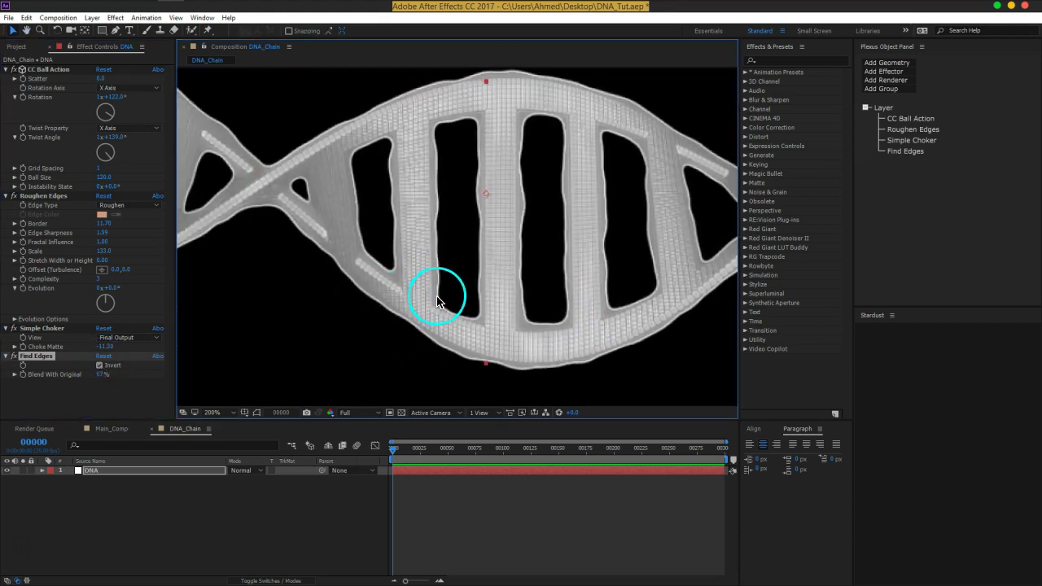
Step: Raise Find Edges Blend With Original to about 94% and ease Choke Matte to about -4.60
left_click_drag(103, 374, 112, 372)
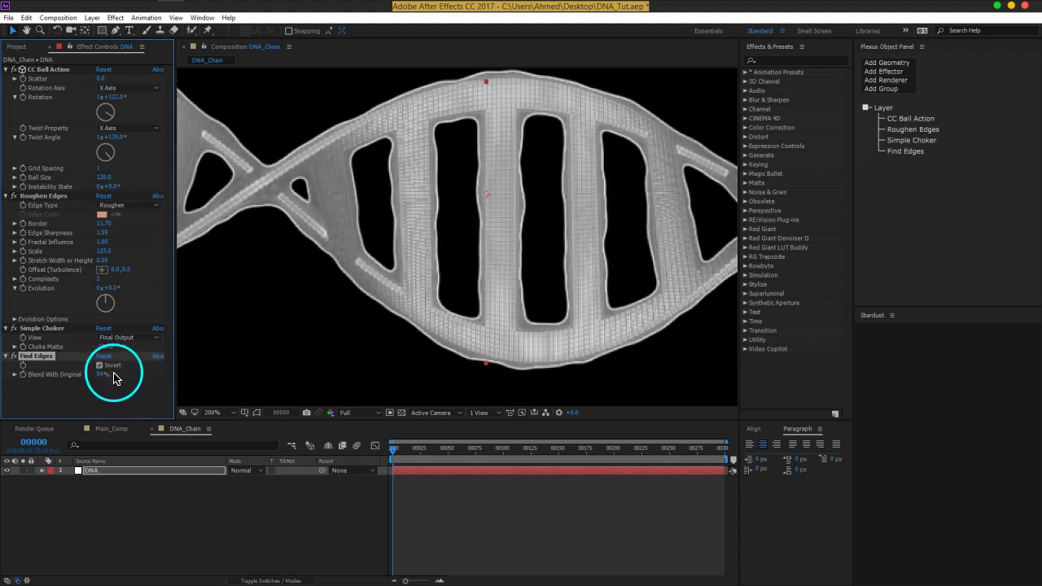
scroll(594, 239, "down", 2)
mouse_move(593, 239)
left_mouse_down()
mouse_move(466, 267)
mouse_move(450, 228)
left_mouse_up()
scroll(456, 244, "up", 1)
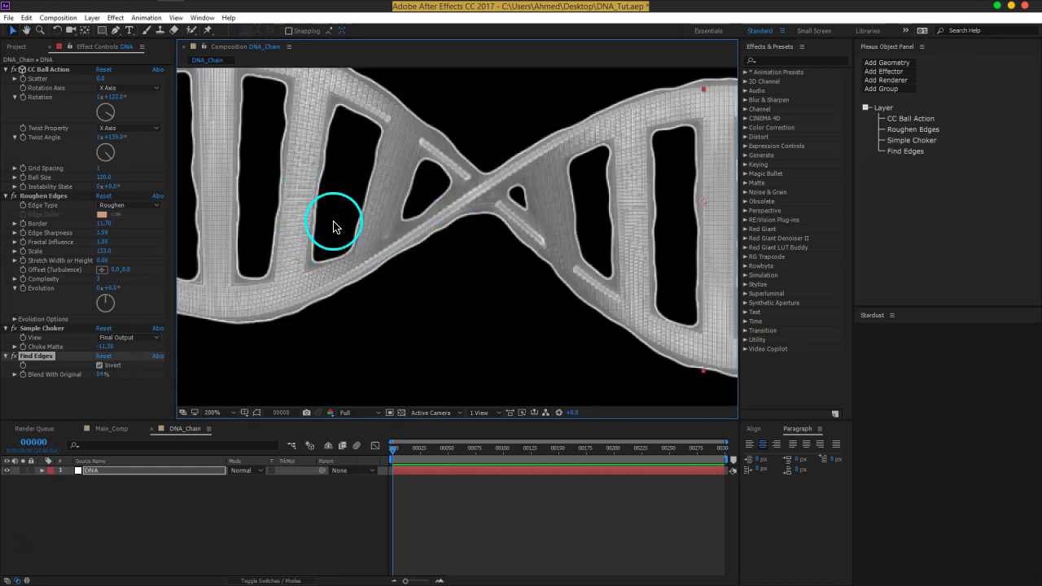
left_click_drag(512, 233, 448, 214)
mouse_move(106, 346)
left_mouse_down()
mouse_move(164, 337)
mouse_move(135, 338)
left_mouse_up()
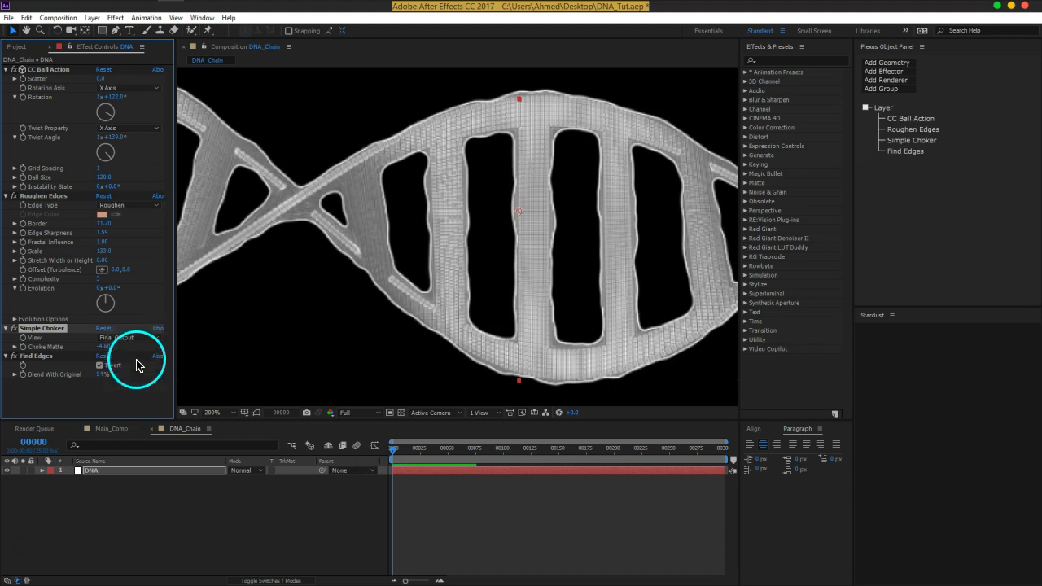
Step: Adjust the Find Edges blend, set Ball Size to 95 and Choke Matte to -8.60
mouse_move(101, 375)
left_mouse_down()
mouse_move(128, 372)
mouse_move(105, 372)
left_mouse_up()
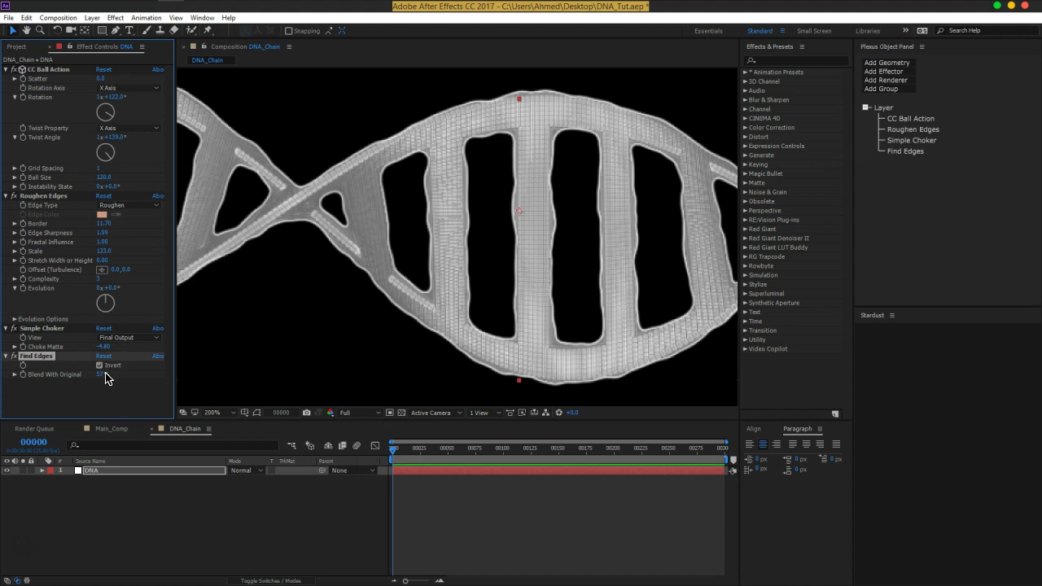
left_click(105, 179)
left_click_drag(104, 181, 78, 182)
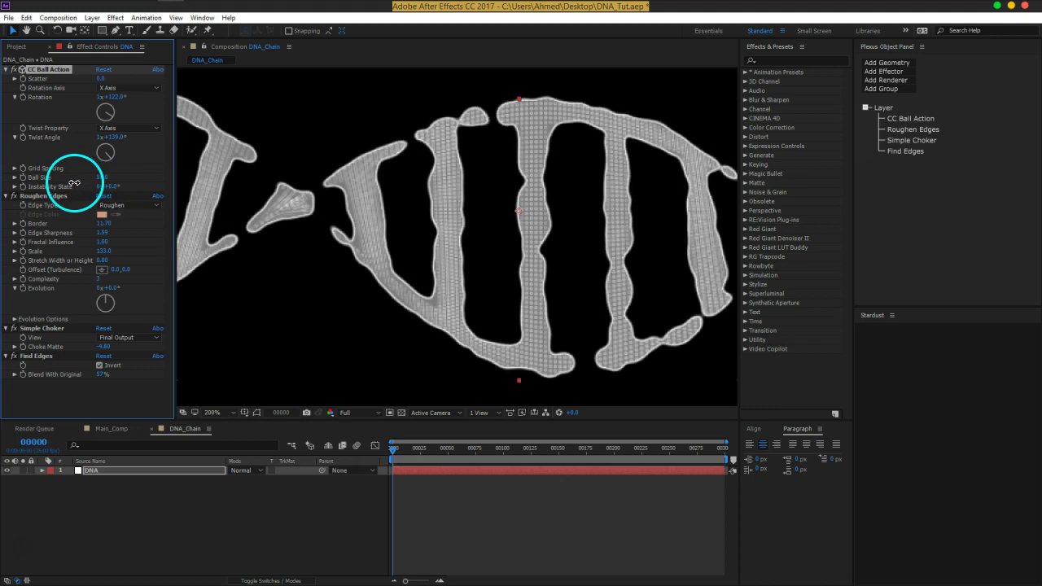
mouse_move(78, 182)
left_mouse_down()
mouse_move(111, 182)
mouse_move(97, 187)
left_mouse_up()
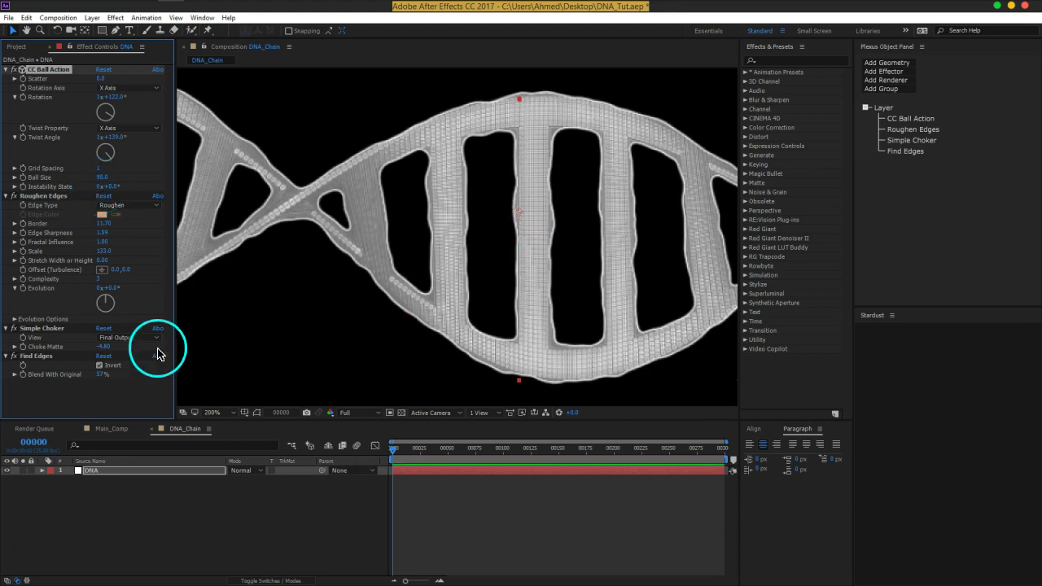
left_click_drag(103, 347, 98, 352)
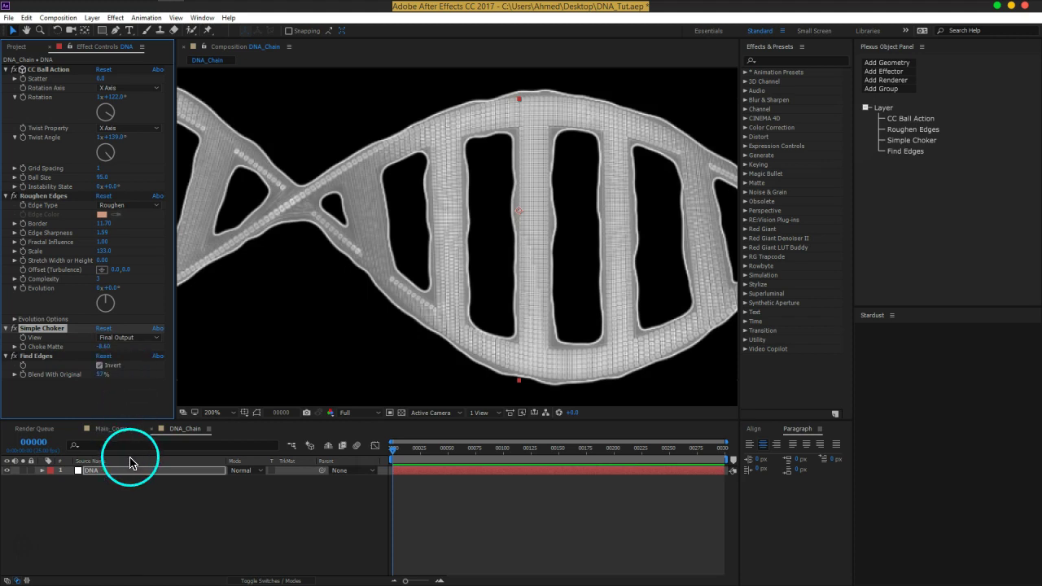
Step: Find Color Emboss through a 'col' quick effect search and apply it to the DNA layer
key("ctrl+space")
type("col")
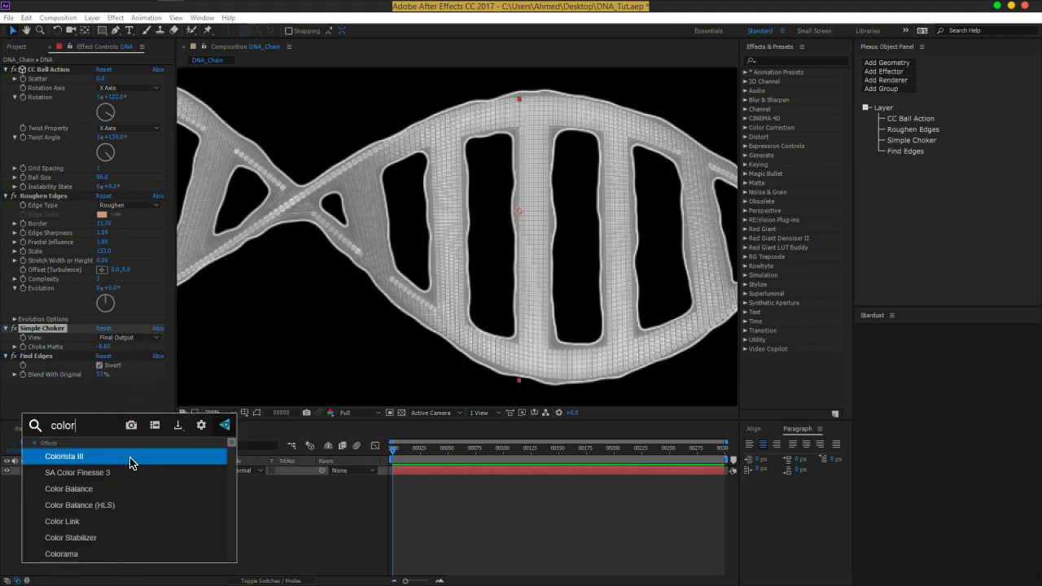
left_click_drag(130, 463, 116, 558)
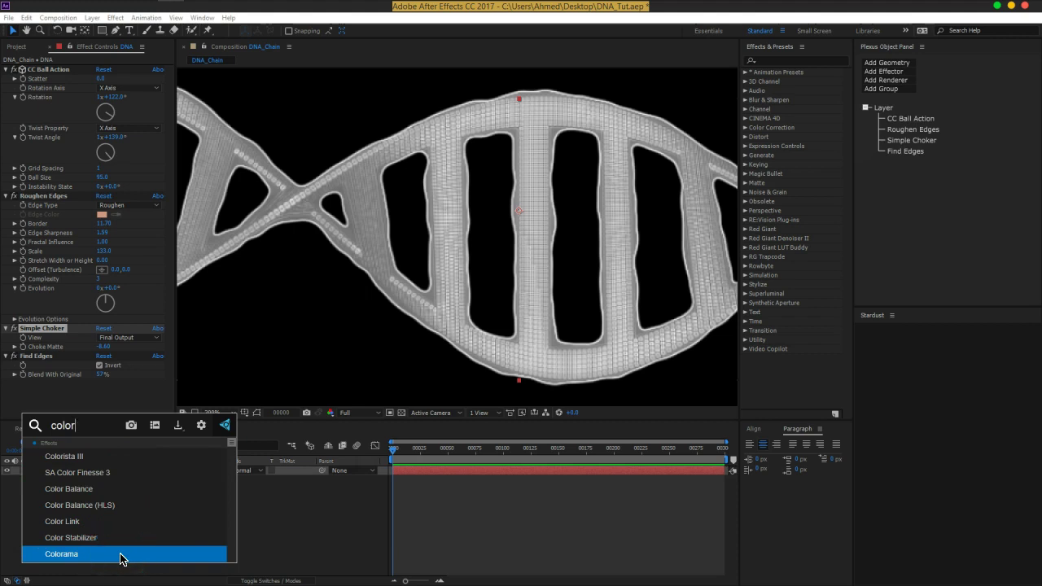
mouse_move(121, 558)
left_mouse_down()
mouse_move(159, 521)
mouse_move(105, 541)
left_mouse_up()
scroll(157, 519, "down", 2)
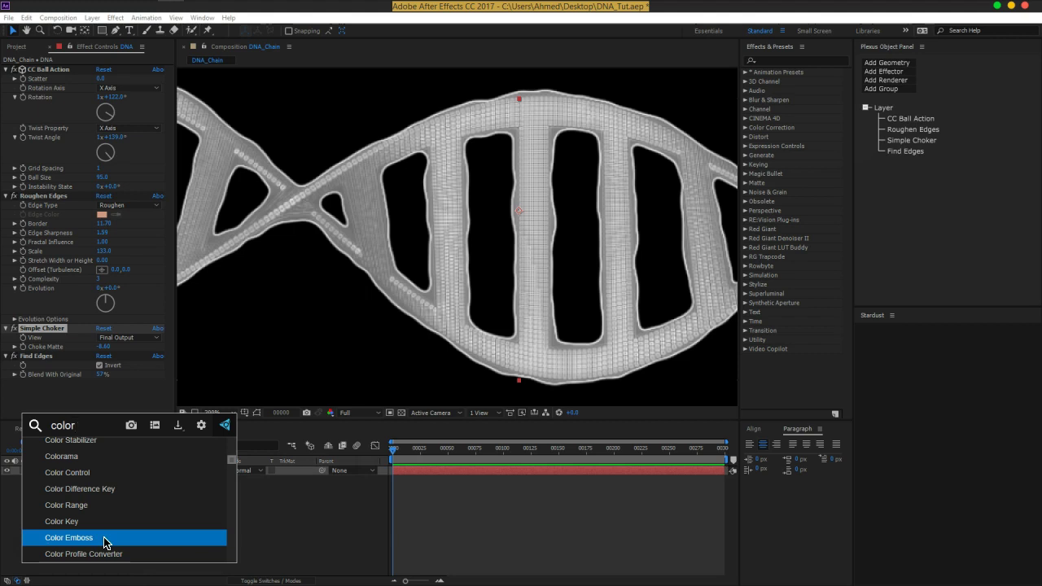
left_click(104, 539)
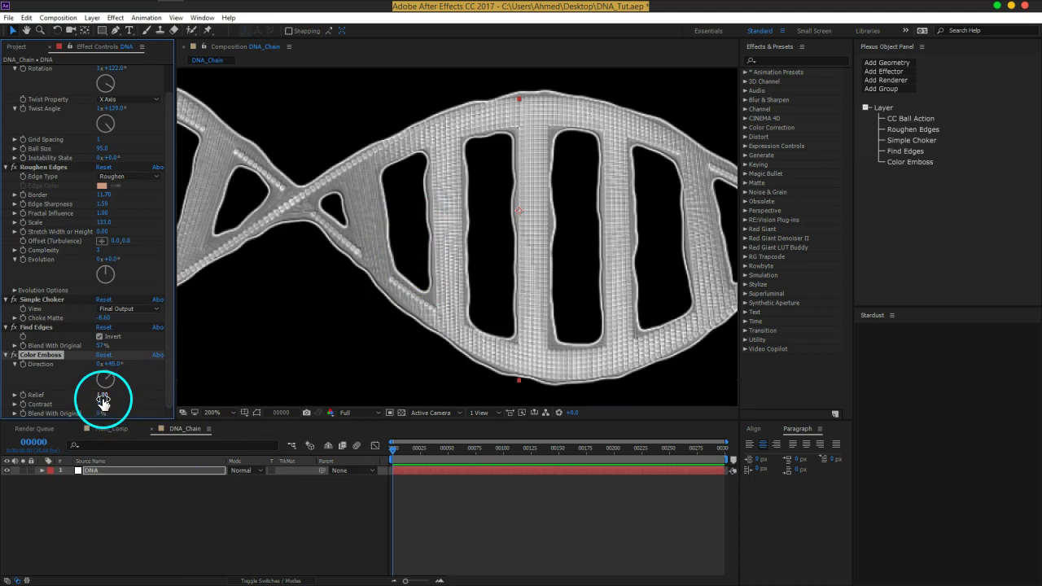
Step: Deepen the Color Emboss relief, raise its contrast and blend, and set Find Edges blend to 50%
left_click_drag(99, 398, 576, 230)
scroll(558, 239, "down", 1)
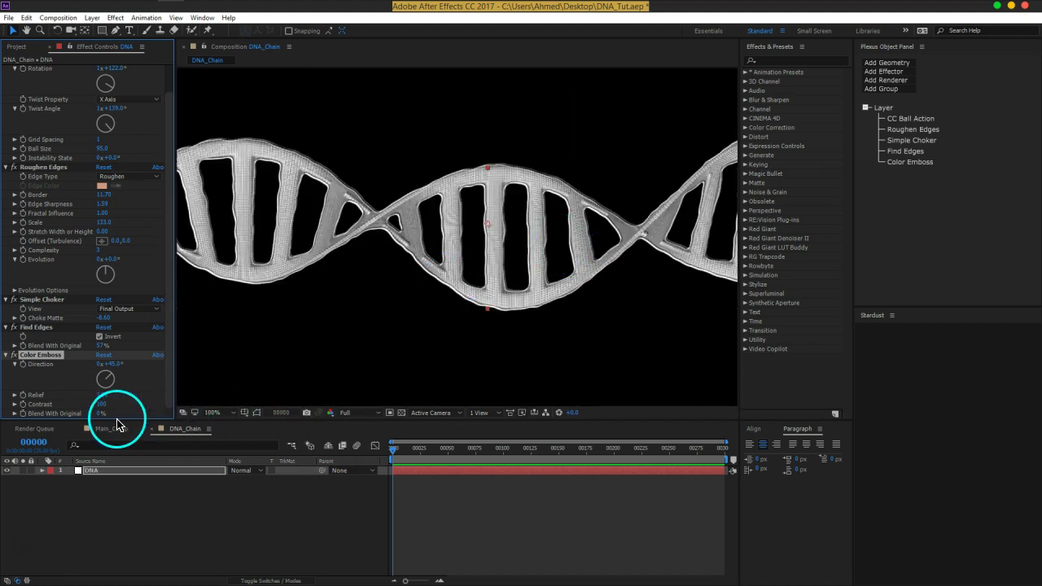
mouse_move(100, 405)
left_mouse_down()
mouse_move(126, 404)
mouse_move(86, 404)
left_mouse_up()
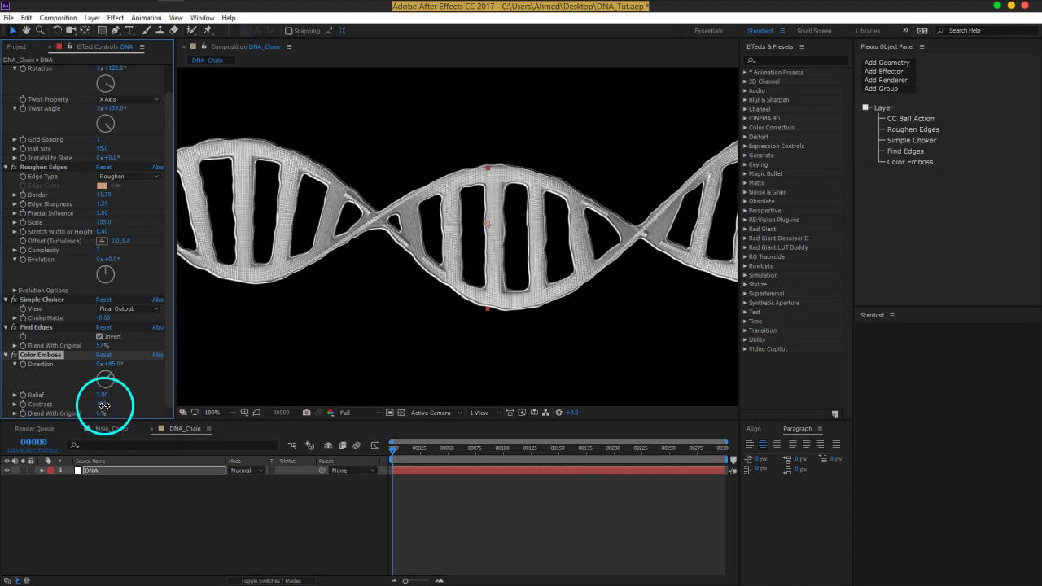
scroll(472, 252, "up", 2)
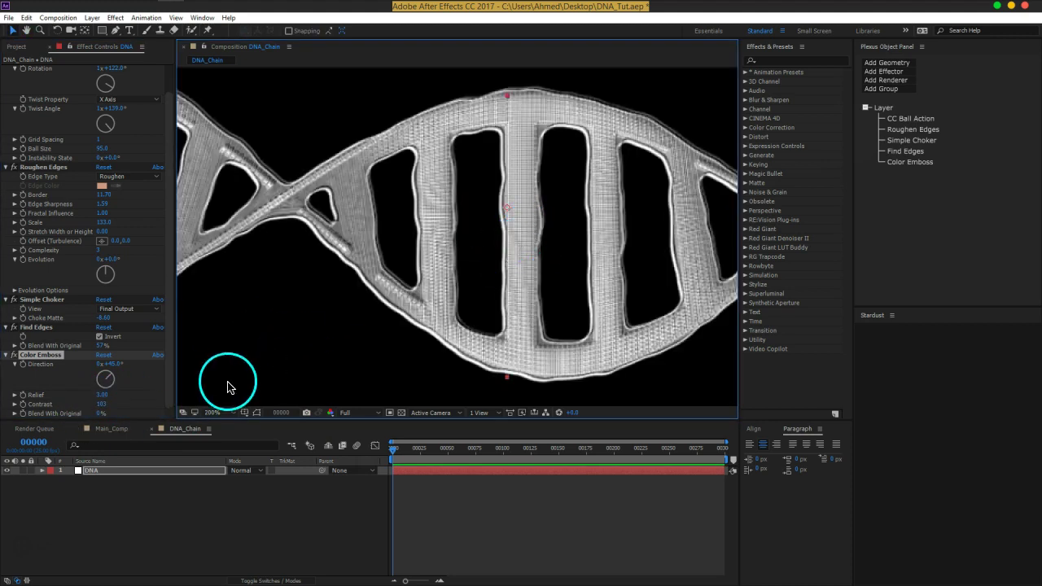
left_click_drag(97, 415, 122, 413)
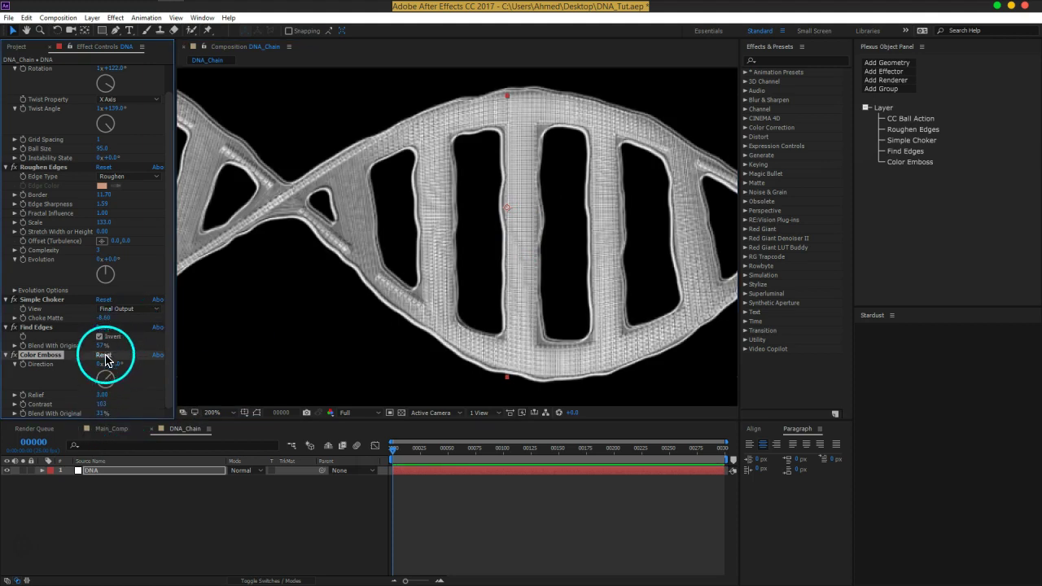
mouse_move(100, 348)
left_mouse_down()
mouse_move(124, 348)
mouse_move(103, 348)
left_mouse_up()
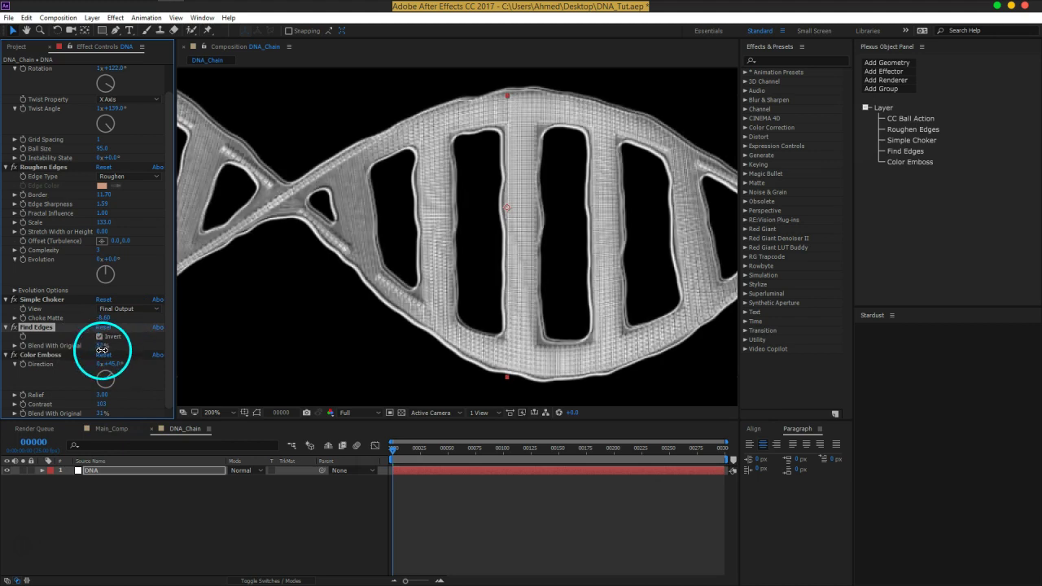
Step: Fine-tune the emboss to Relief 2.50, Contrast 182 and 59% blend while panning the helix
mouse_move(103, 399)
left_mouse_down()
mouse_move(117, 397)
mouse_move(93, 396)
left_mouse_up()
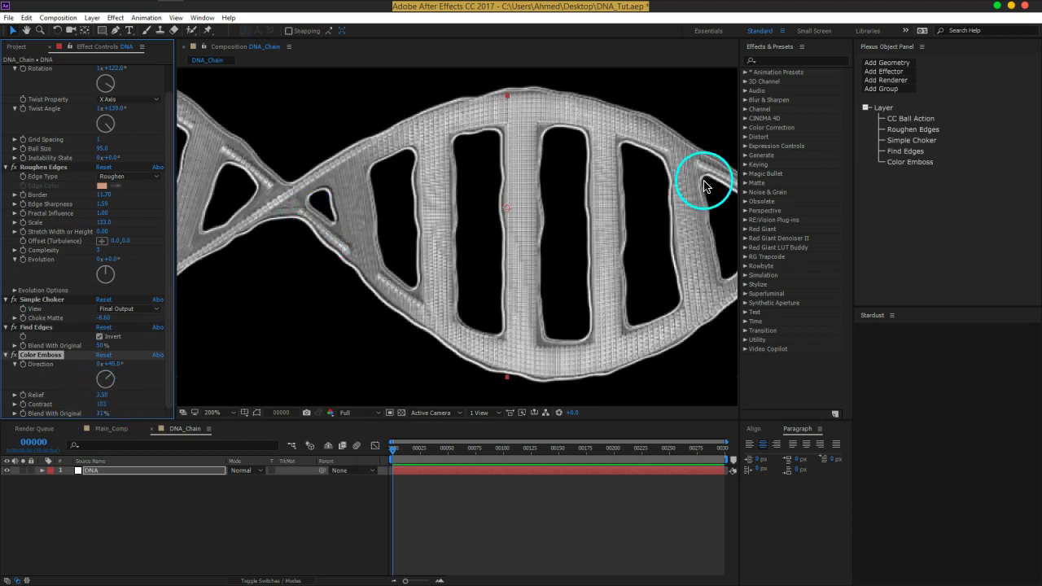
left_click_drag(506, 259, 474, 246)
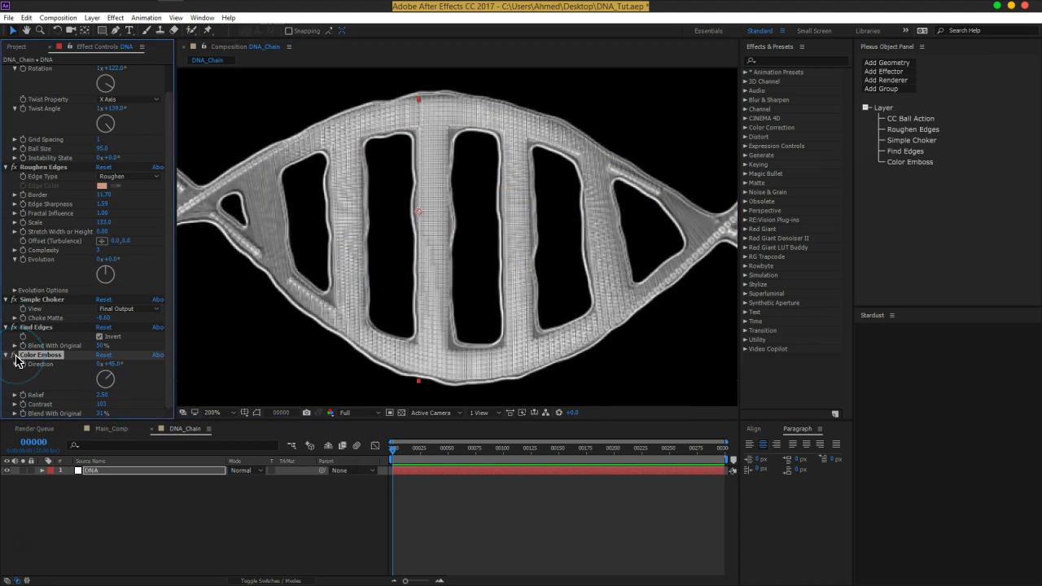
left_click_drag(85, 413, 147, 407)
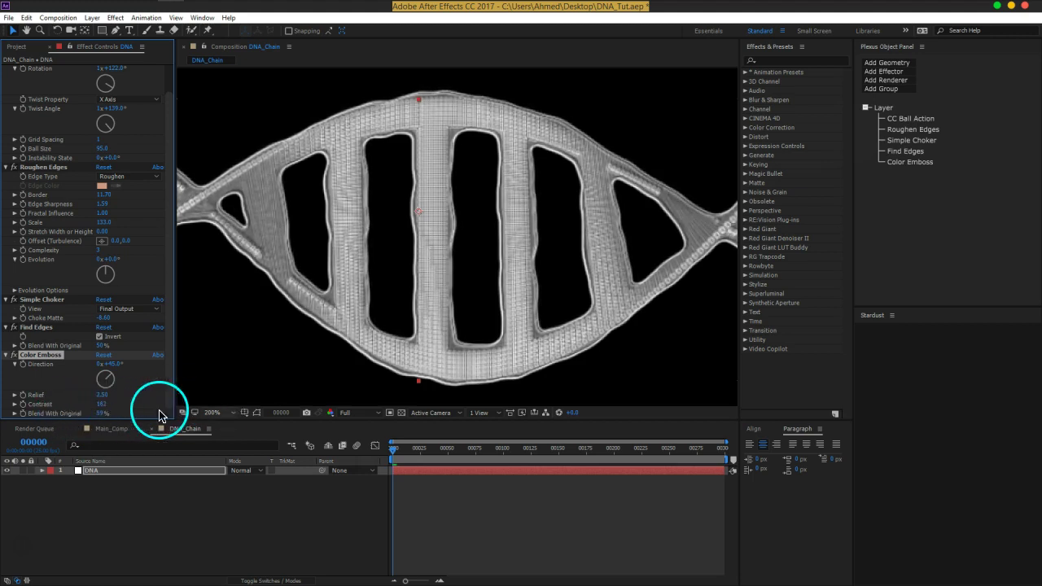
mouse_move(344, 268)
left_mouse_down()
mouse_move(617, 287)
mouse_move(420, 294)
mouse_move(499, 361)
left_mouse_up()
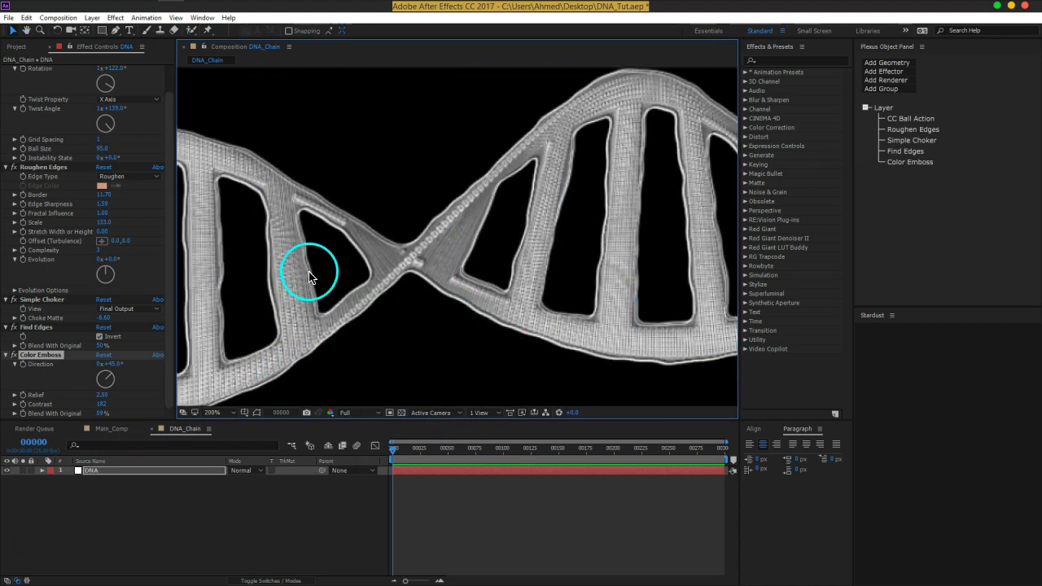
left_click_drag(310, 276, 171, 180)
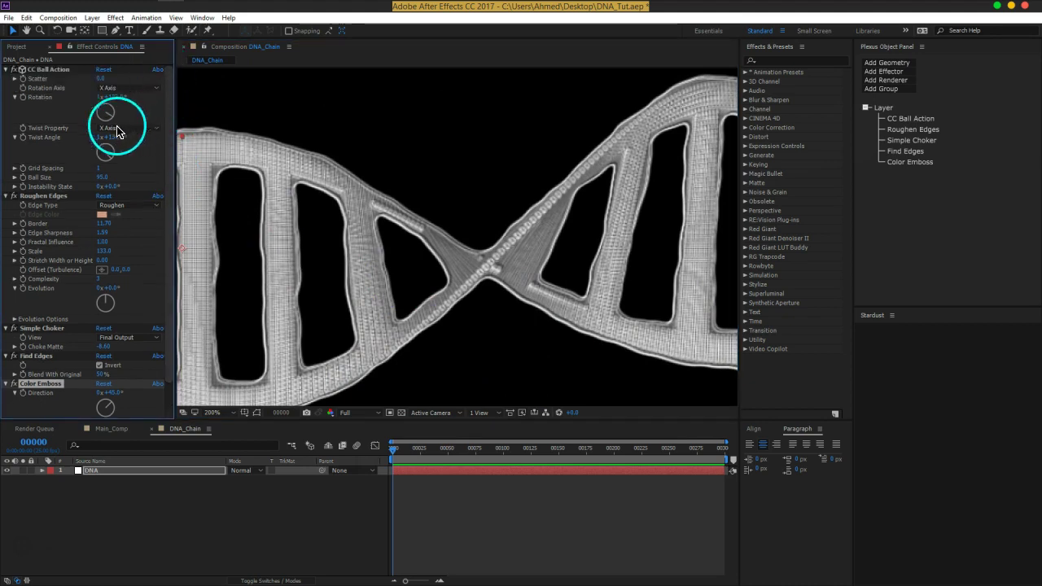
Step: Drive CC Ball Action Rotation with the expression time*20
left_click(24, 99, "alt")
type("time*2")
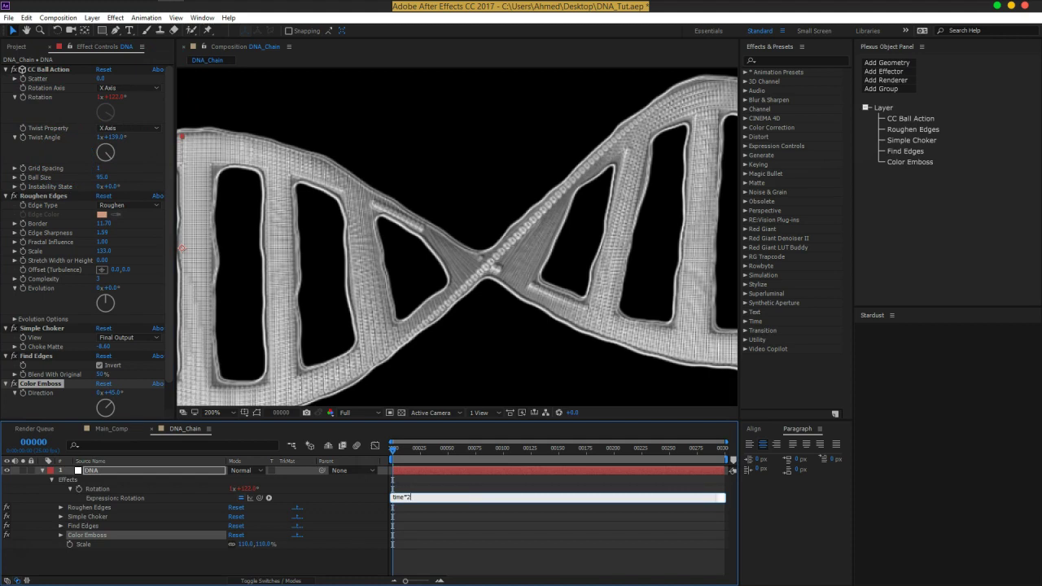
type("0")
left_click(65, 167)
Step: Preview the spinning helix, panning and zooming out the viewer
key("space")
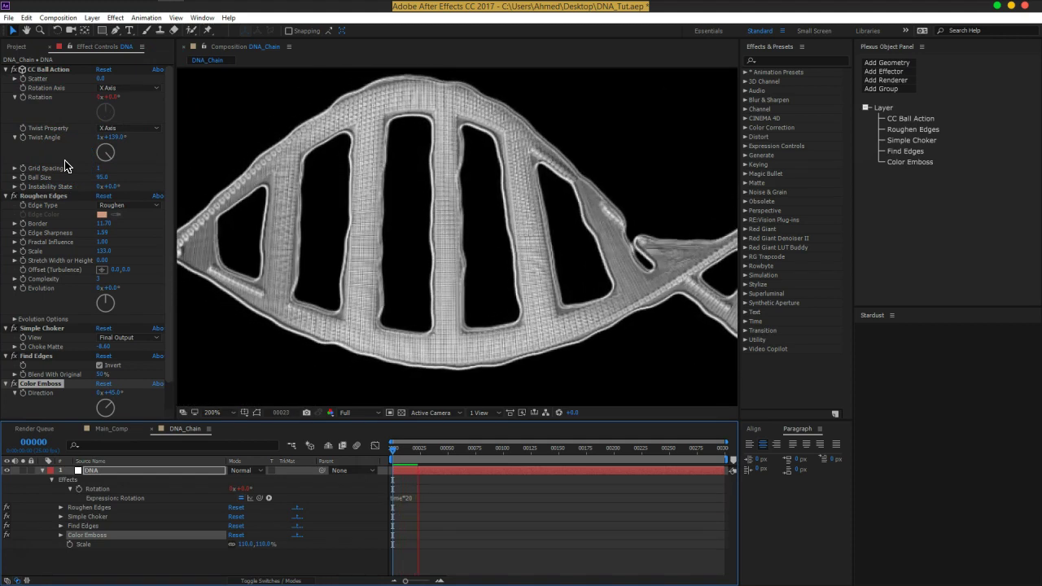
key("h")
left_click_drag(221, 128, 398, 227)
scroll(398, 227, "down", 2)
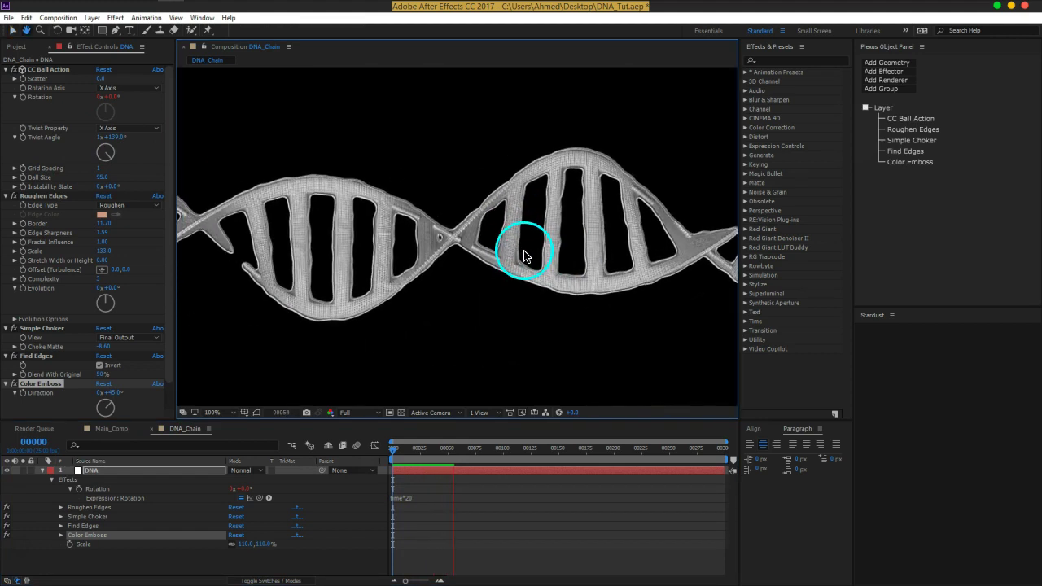
scroll(515, 251, "down", 2)
key("v")
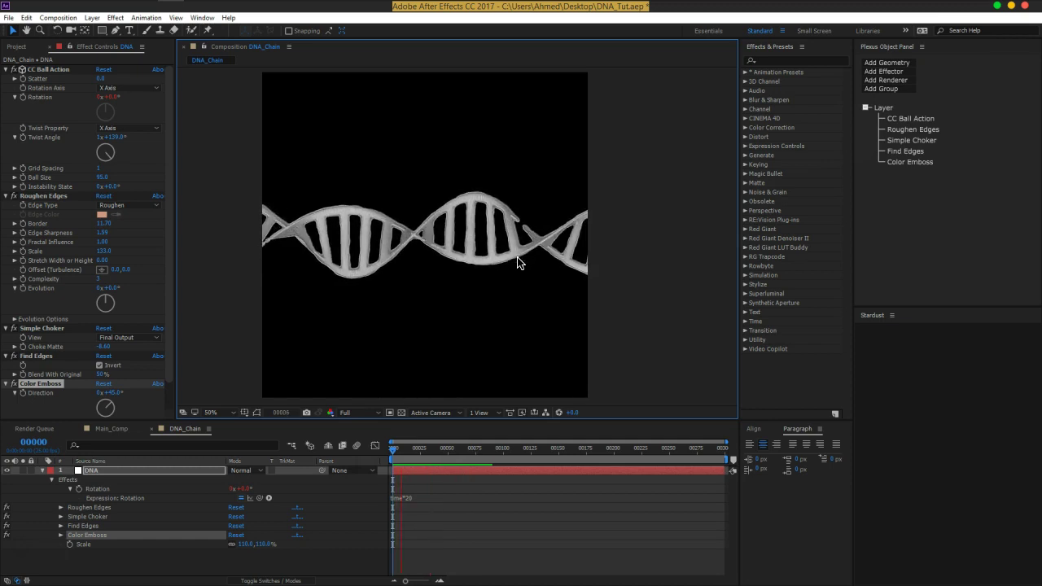
Step: Lower Roughen Edges Border to 7.90, checking the helix at frames 00037 and 00047
left_click(633, 368)
left_click_drag(435, 463, 432, 454)
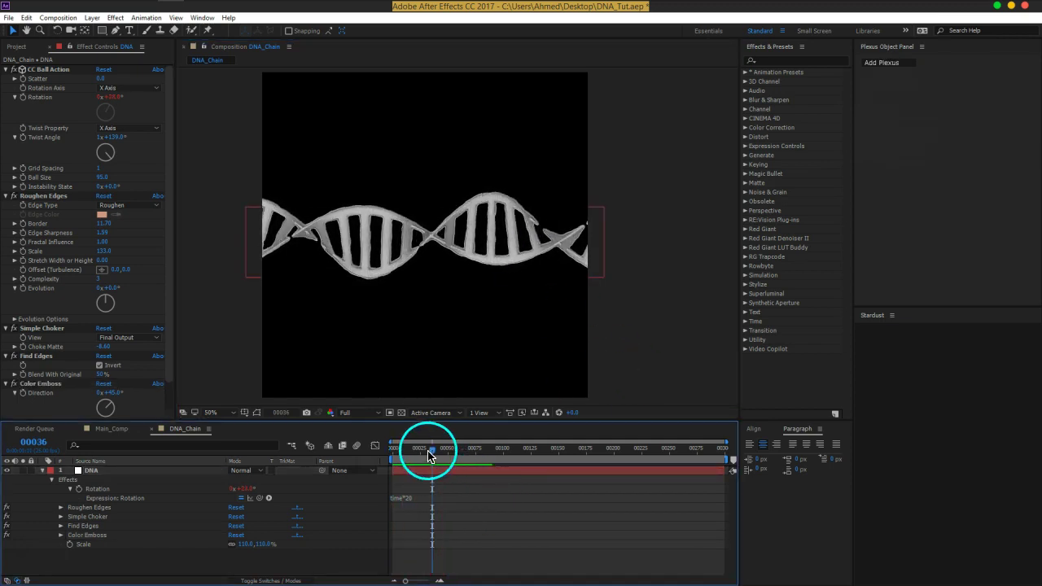
left_click(102, 224)
left_click(102, 223)
type("7.9")
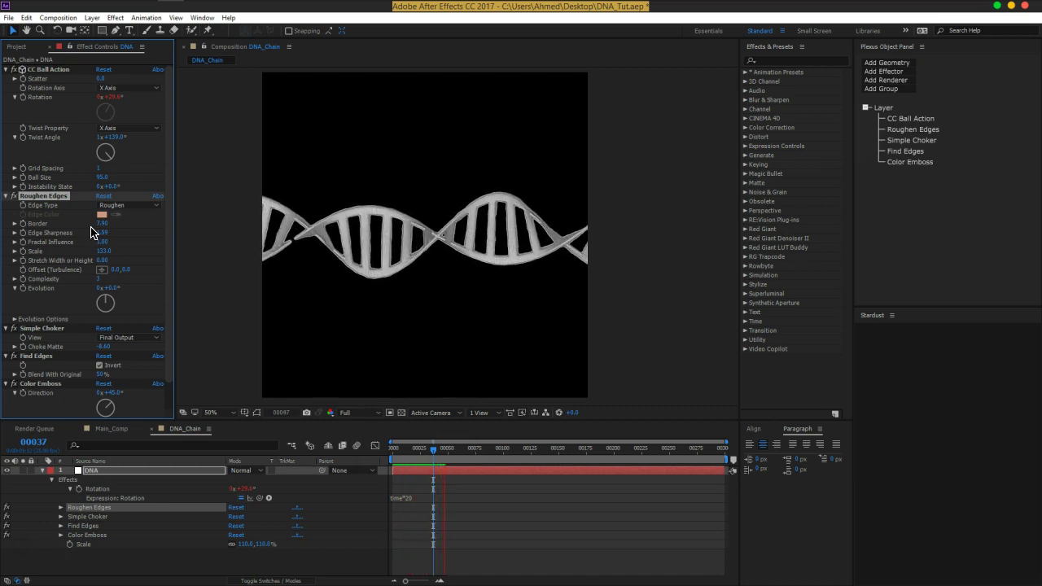
left_click(545, 481)
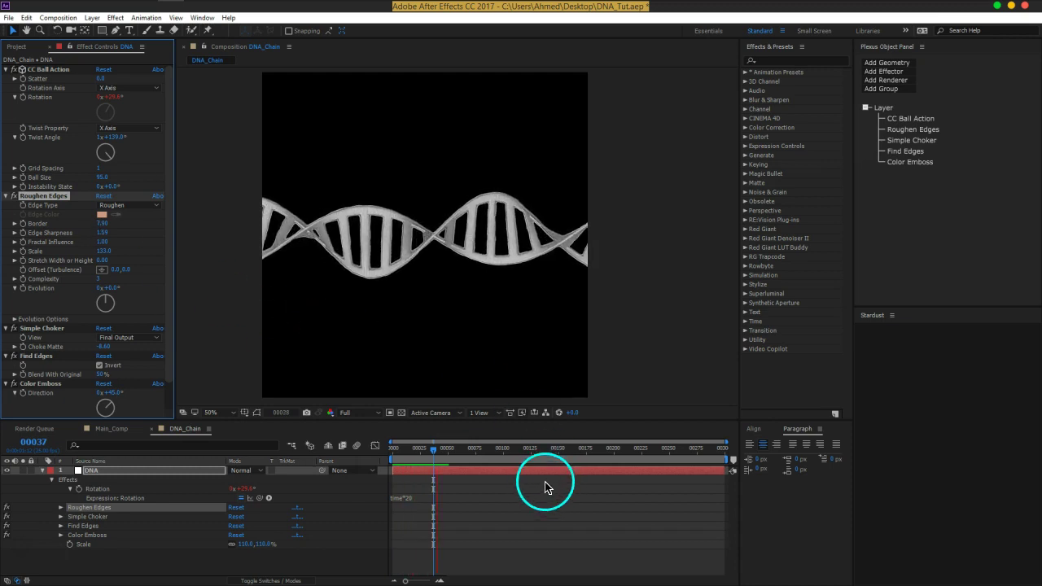
left_click_drag(432, 457, 442, 459)
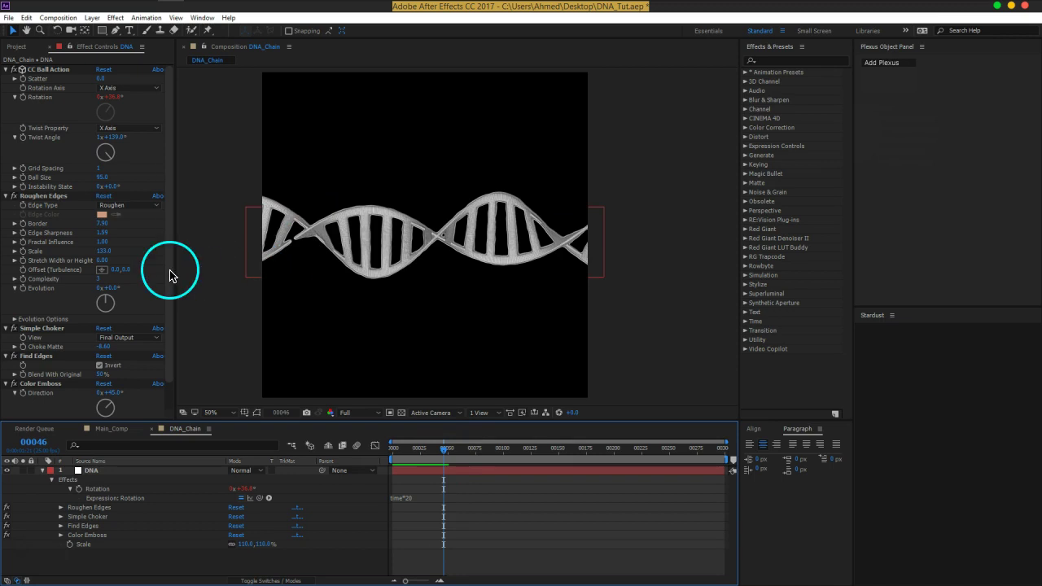
Step: Set Roughen Edges Edge Sharpness 1.06, Border 4.70 and Scale 140, scrubbing the timeline to check
mouse_move(104, 236)
left_mouse_down()
mouse_move(116, 234)
mouse_move(84, 236)
mouse_move(90, 252)
left_mouse_up()
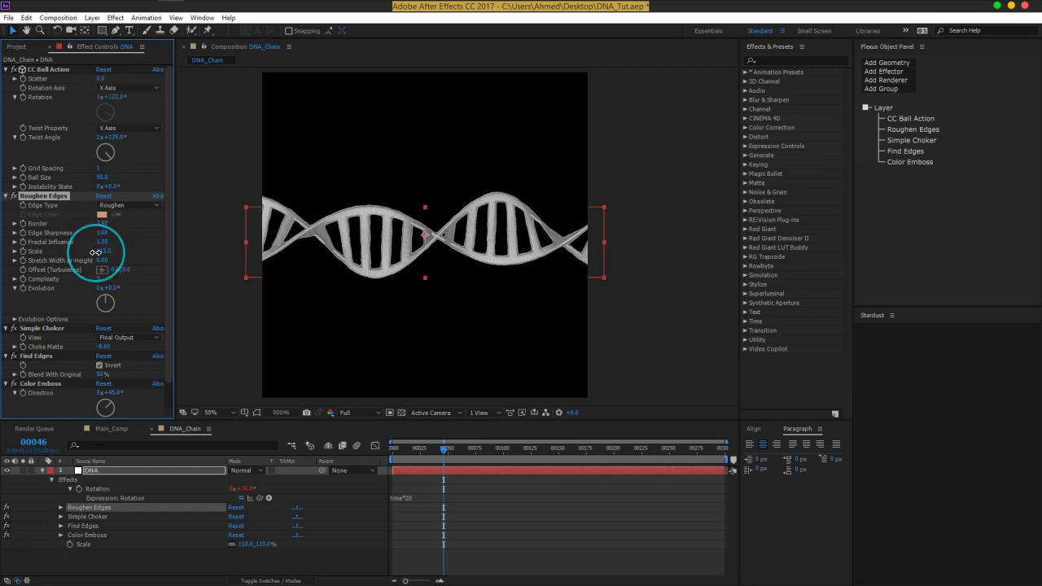
left_click_drag(444, 448, 476, 450)
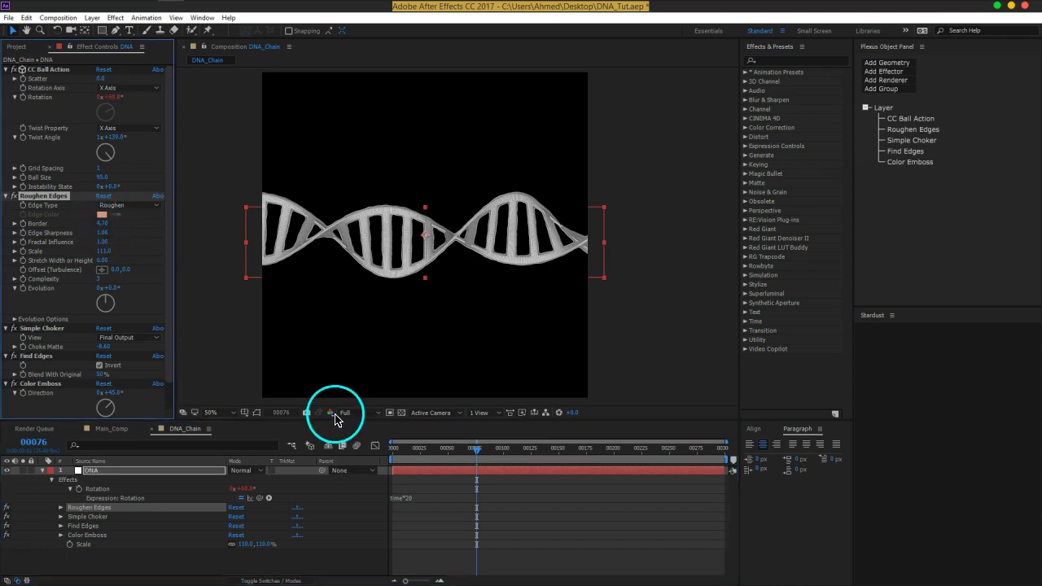
mouse_move(478, 448)
left_mouse_down()
mouse_move(703, 462)
mouse_move(681, 455)
left_mouse_up()
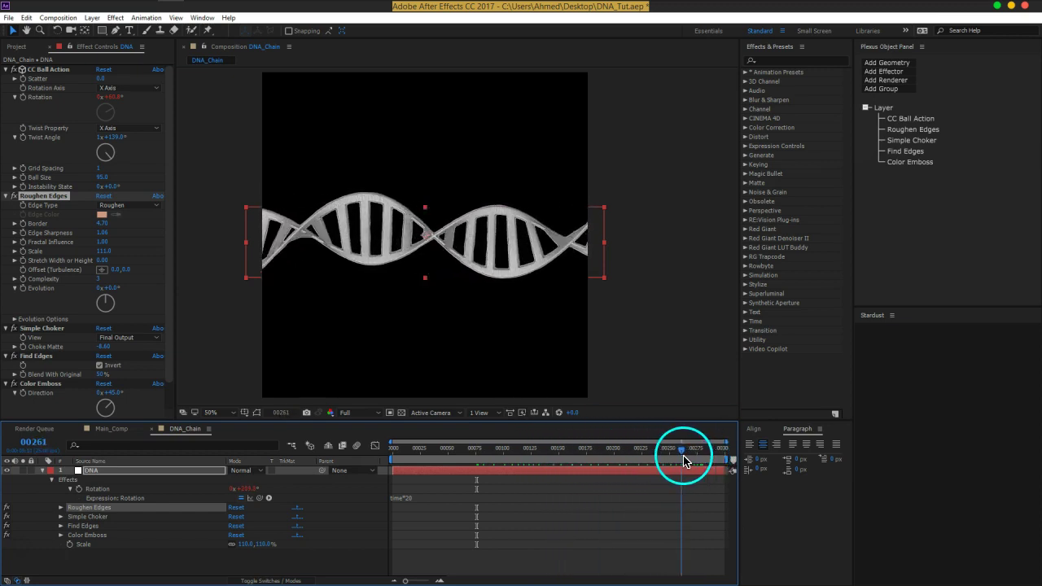
mouse_move(104, 251)
left_mouse_down()
mouse_move(149, 248)
mouse_move(112, 249)
mouse_move(138, 315)
left_mouse_up()
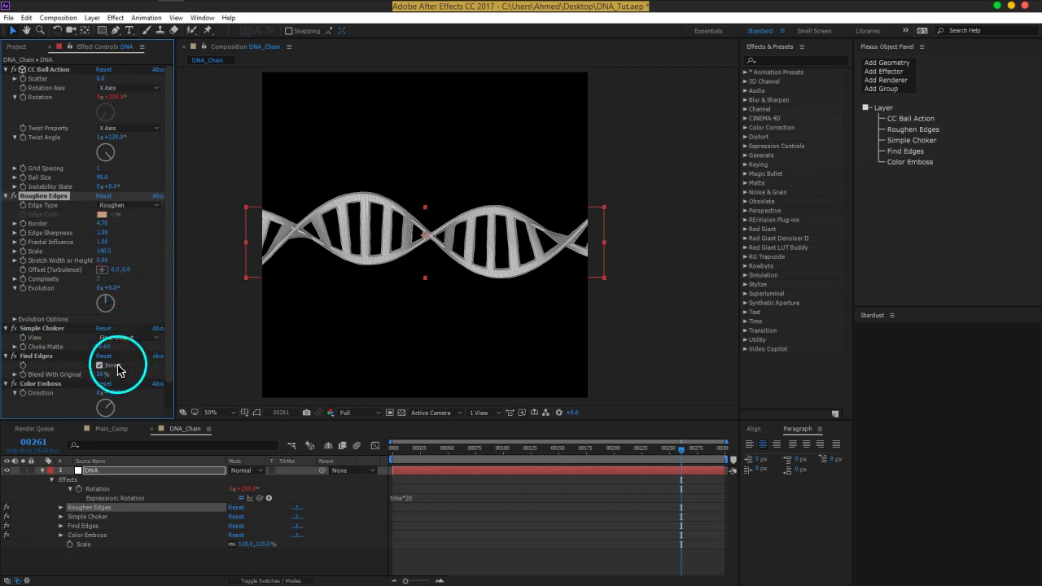
left_click(398, 262)
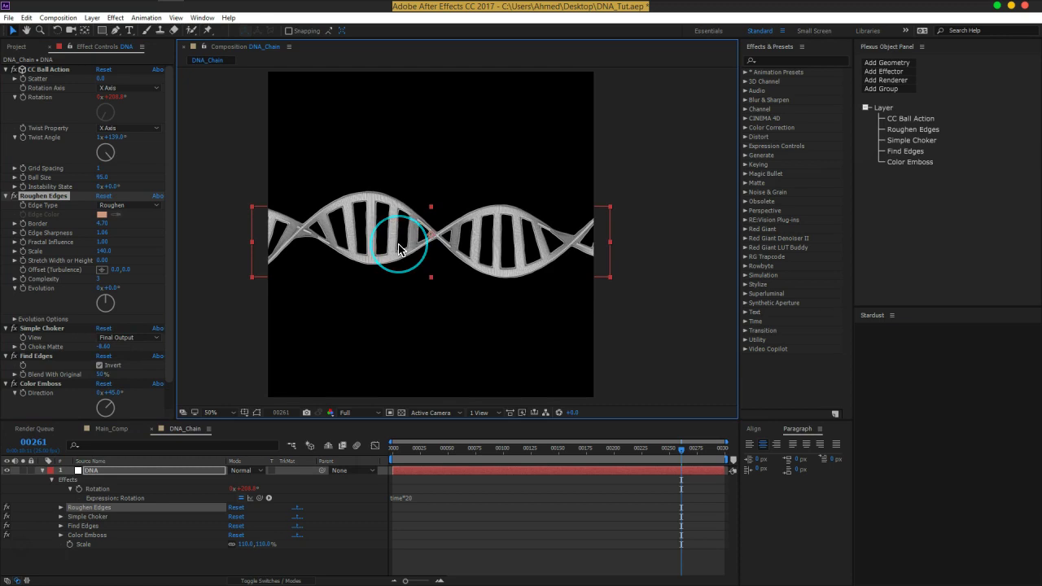
Step: At 100% zoom, set Find Edges blend to 38% and Roughen Edges Border to 15.30, comparing Simple Choker off and on
key("slash")
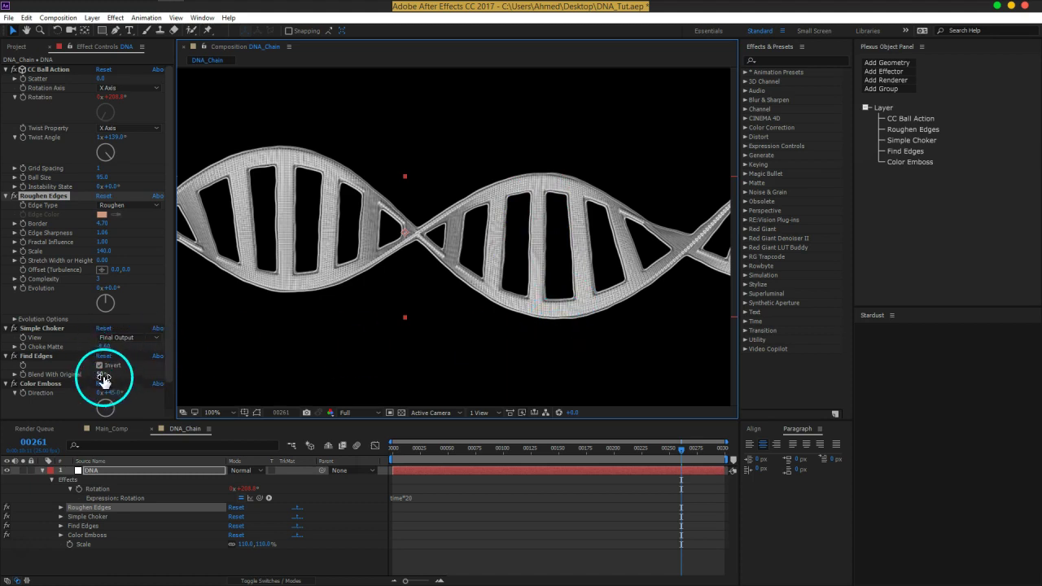
mouse_move(101, 376)
left_mouse_down()
mouse_move(89, 377)
mouse_move(103, 379)
left_mouse_up()
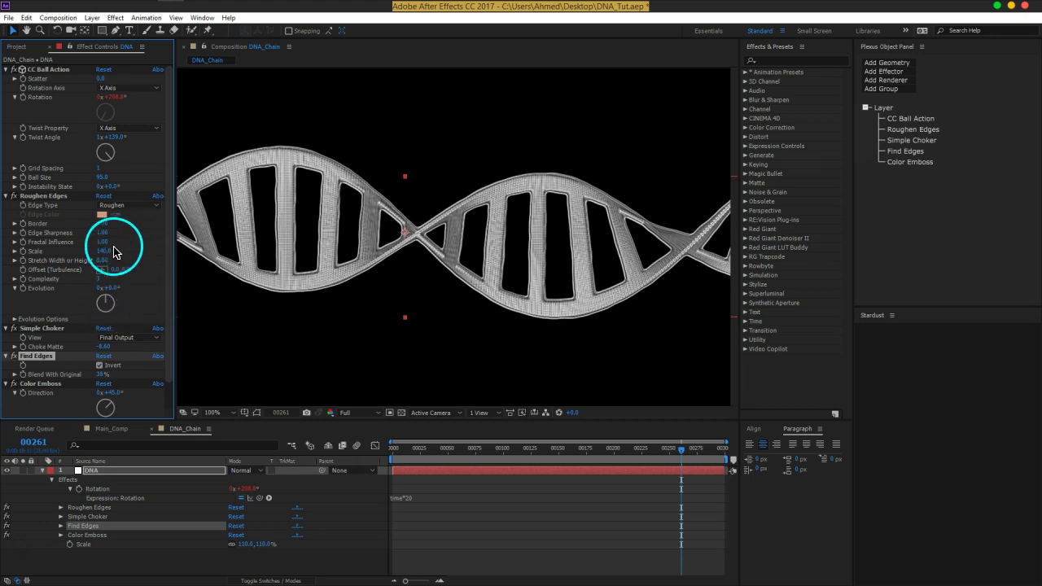
left_click_drag(104, 226, 165, 233)
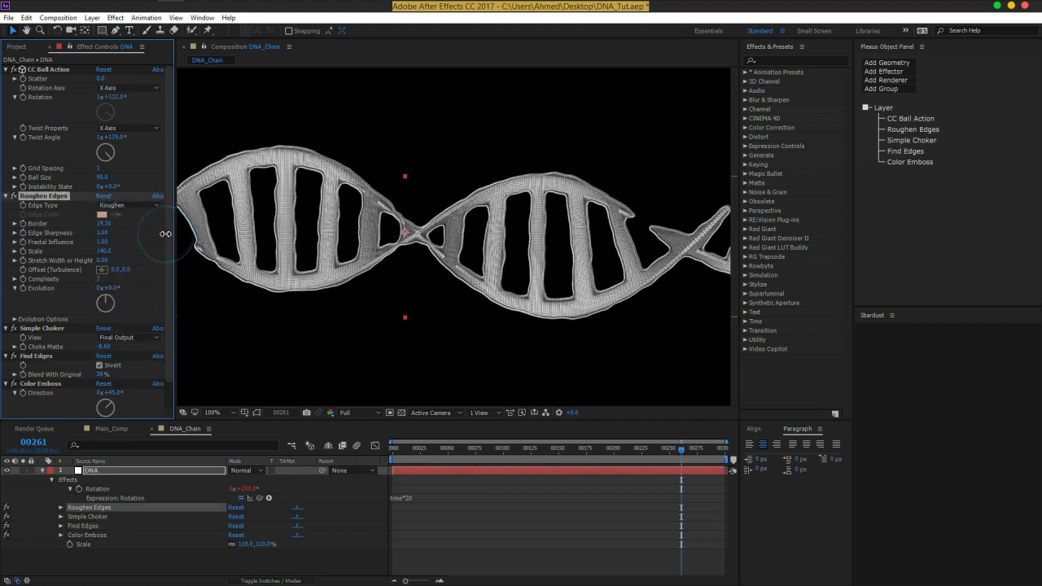
left_click(14, 330)
left_click(14, 330)
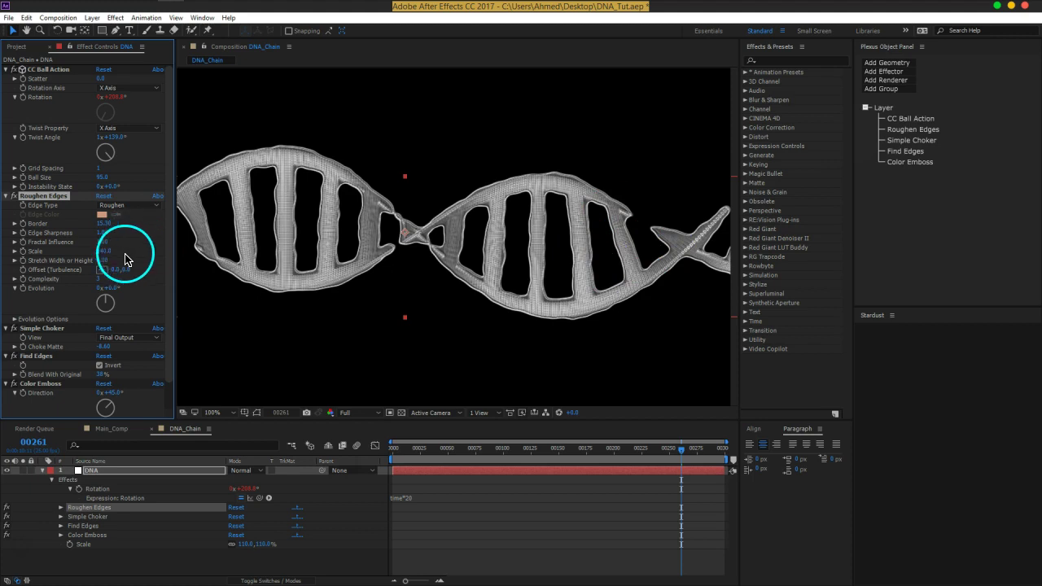
left_click_drag(103, 253, 92, 254)
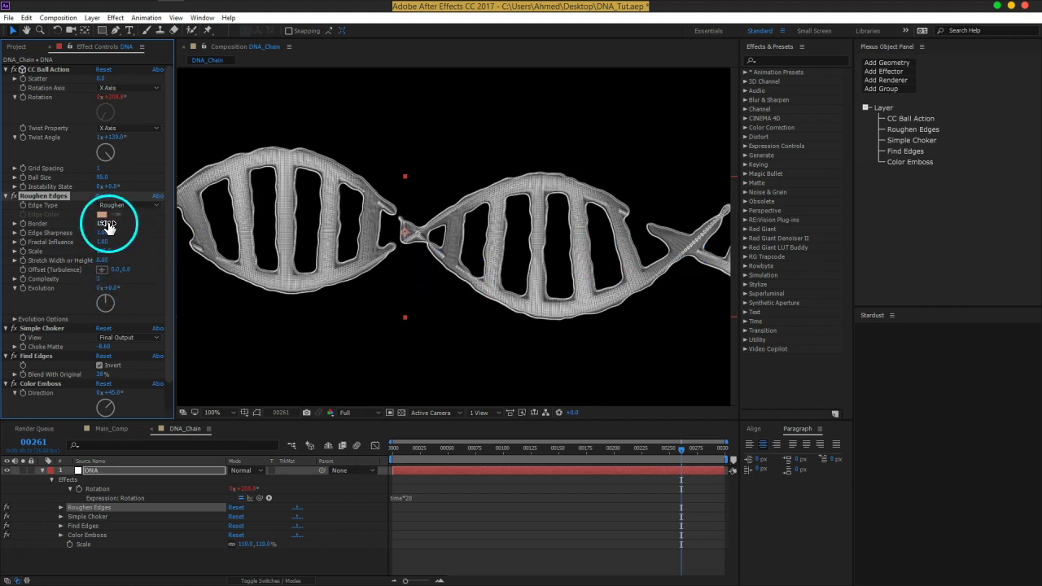
left_click(133, 205)
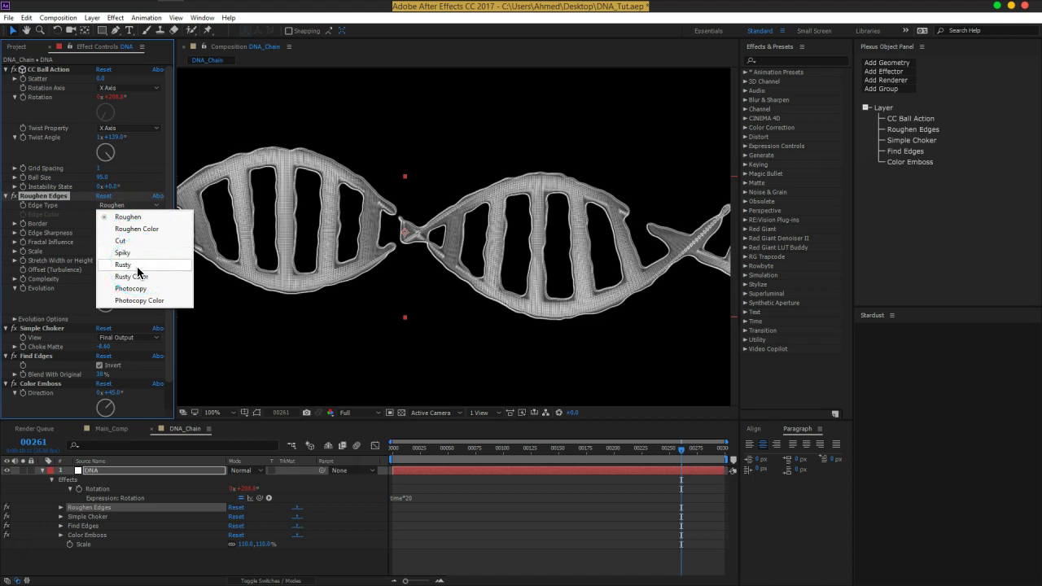
left_click(136, 229)
left_click(132, 205)
left_click(136, 243)
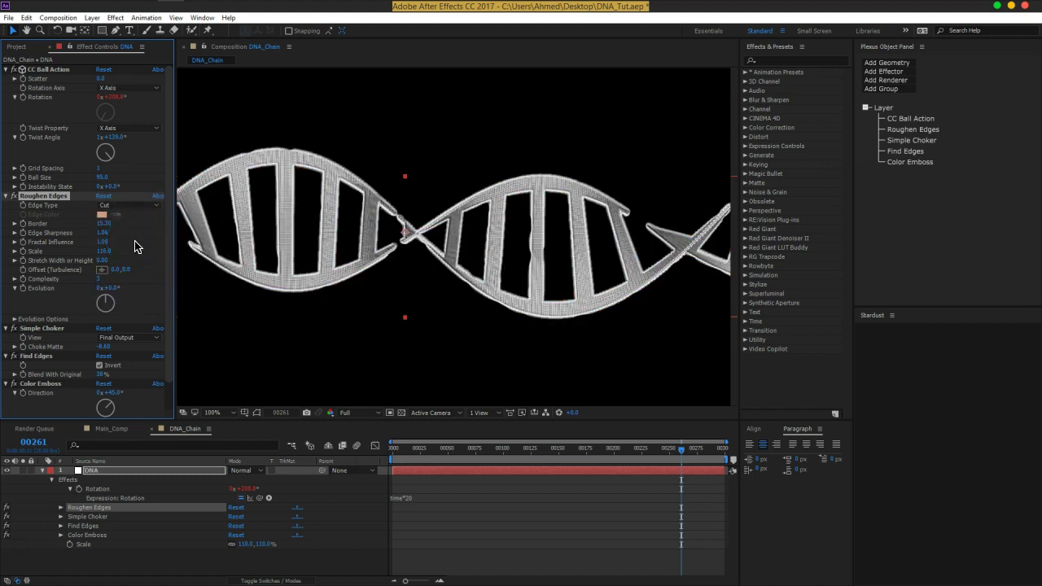
left_click(137, 207)
left_click(136, 269)
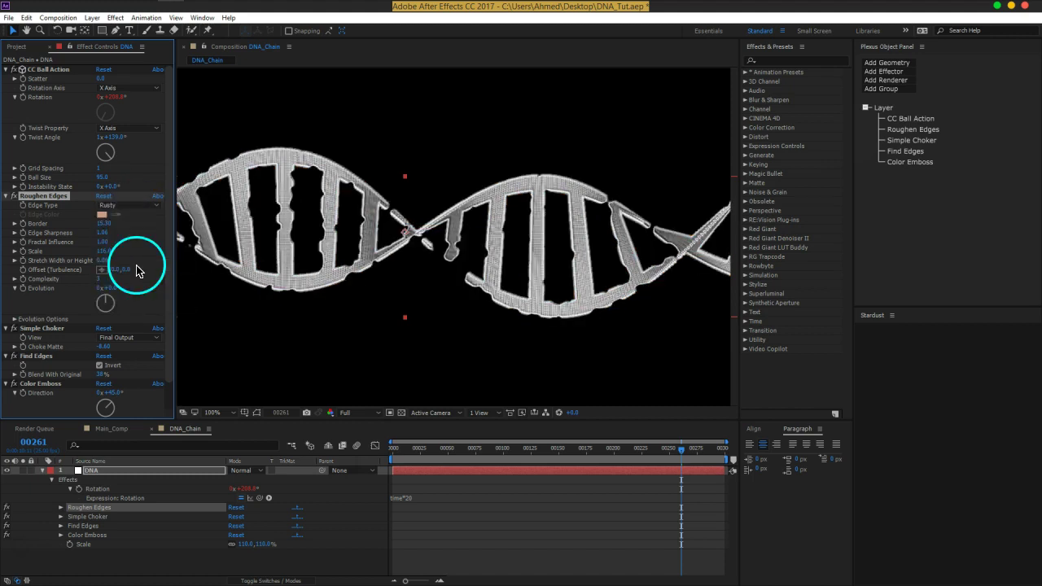
left_click(135, 205)
left_click(130, 213)
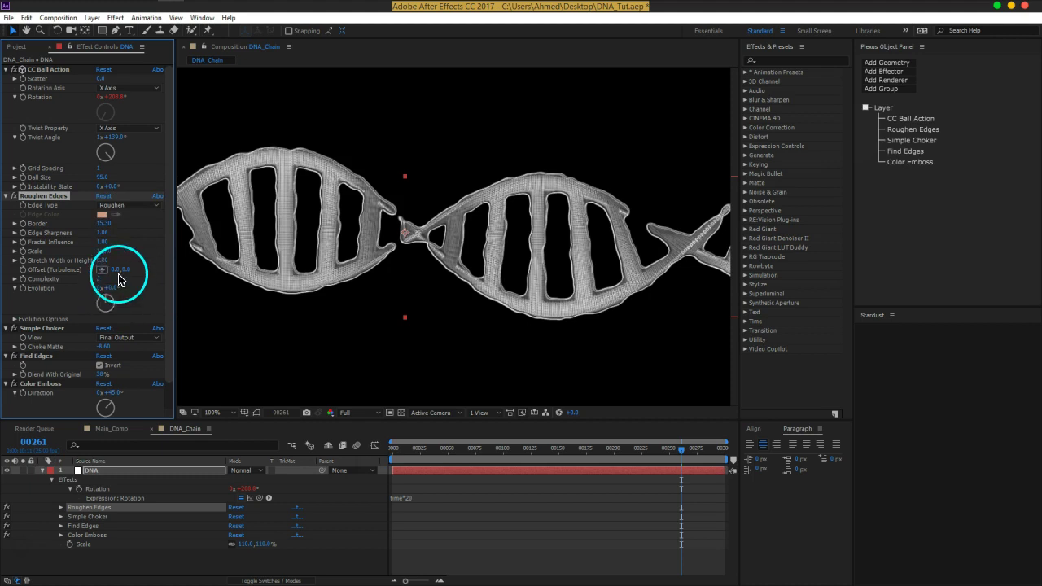
Step: Trim Roughen Edges Border to 13.60, raise Ball Size to 144 and raise the Find Edges blend, panning and scrubbing to check
left_click_drag(96, 225, 79, 229)
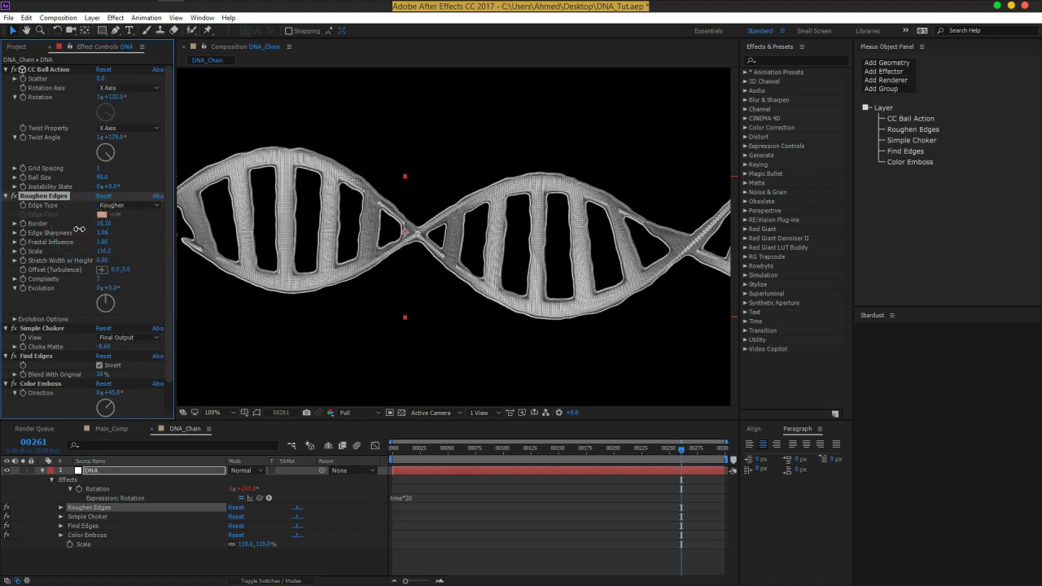
left_click_drag(101, 177, 134, 177)
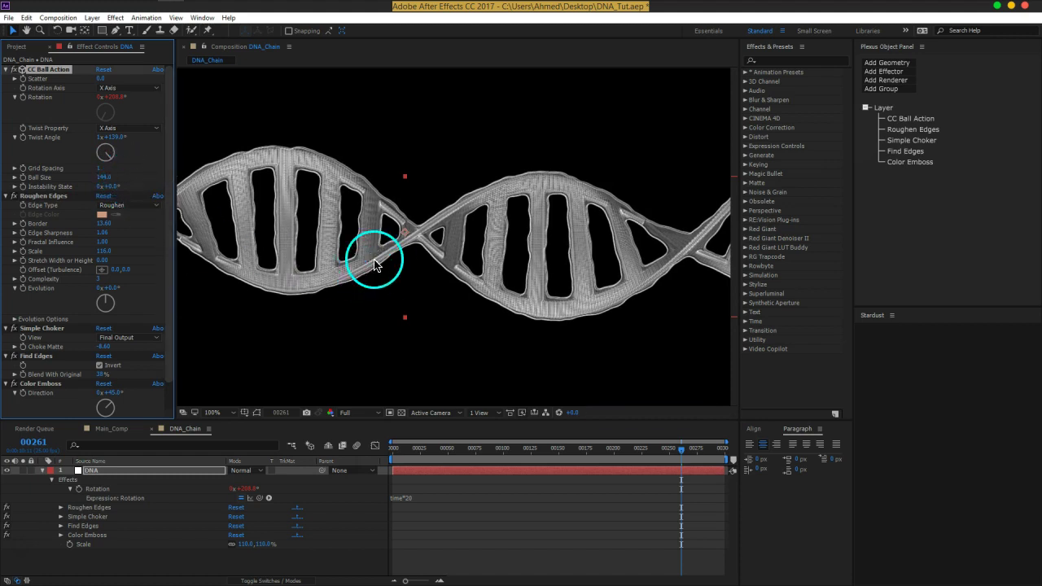
key("h")
mouse_move(465, 314)
left_mouse_down()
mouse_move(589, 310)
mouse_move(386, 315)
left_mouse_up()
left_click(651, 450)
mouse_move(651, 455)
left_mouse_down()
mouse_move(557, 455)
mouse_move(696, 458)
mouse_move(618, 456)
left_mouse_up()
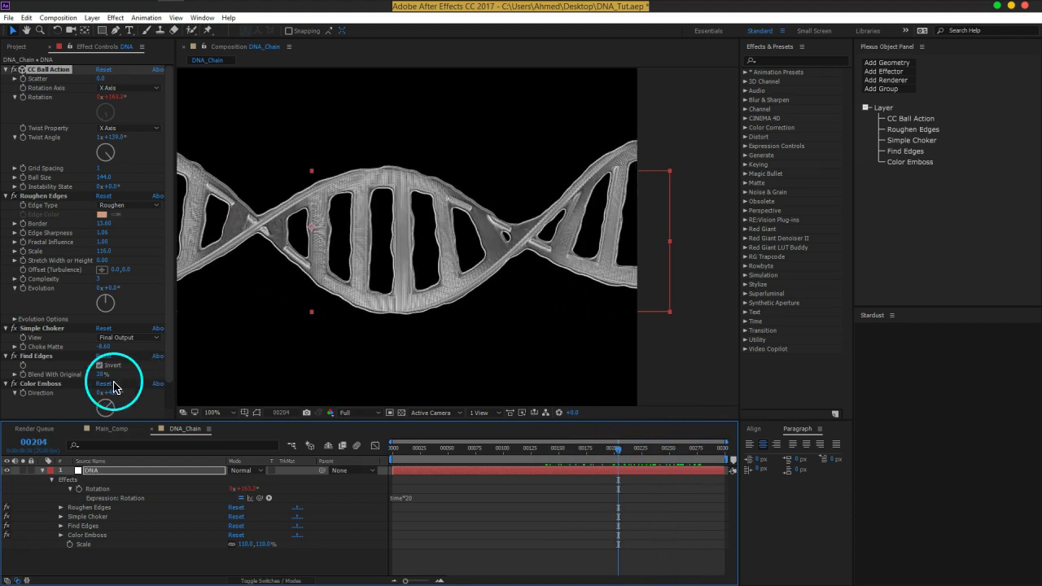
mouse_move(101, 374)
left_mouse_down()
mouse_move(110, 379)
mouse_move(100, 380)
left_mouse_up()
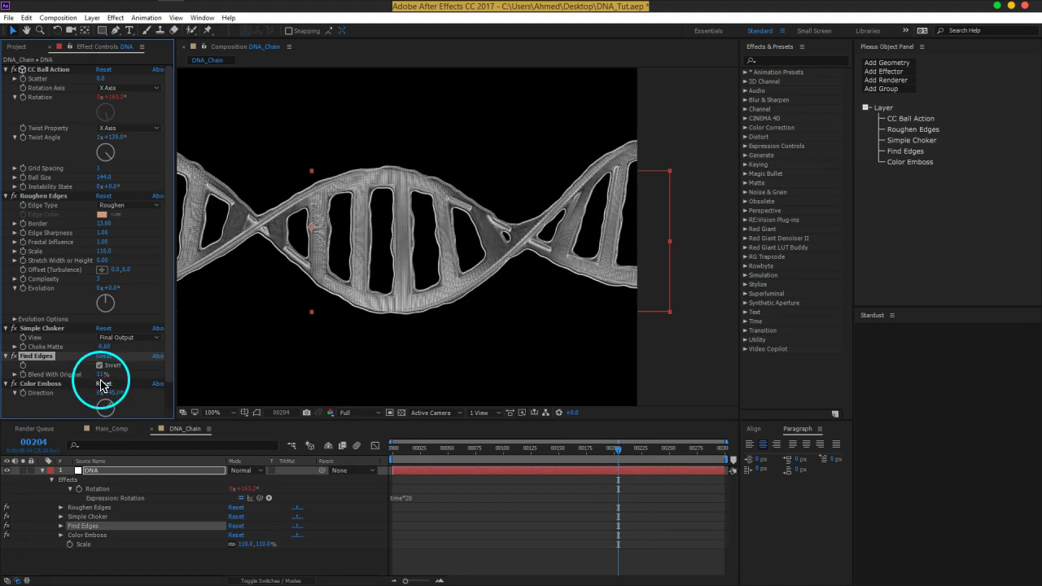
Step: Lower the Color Emboss contrast on the DNA layer
scroll(70, 396, "down", 1)
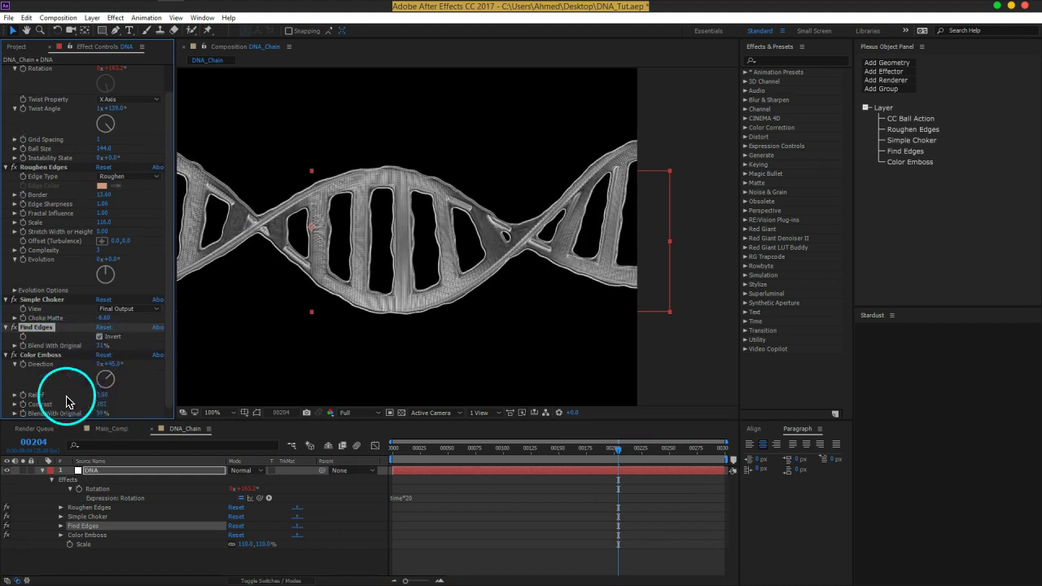
left_click_drag(108, 404, 117, 414)
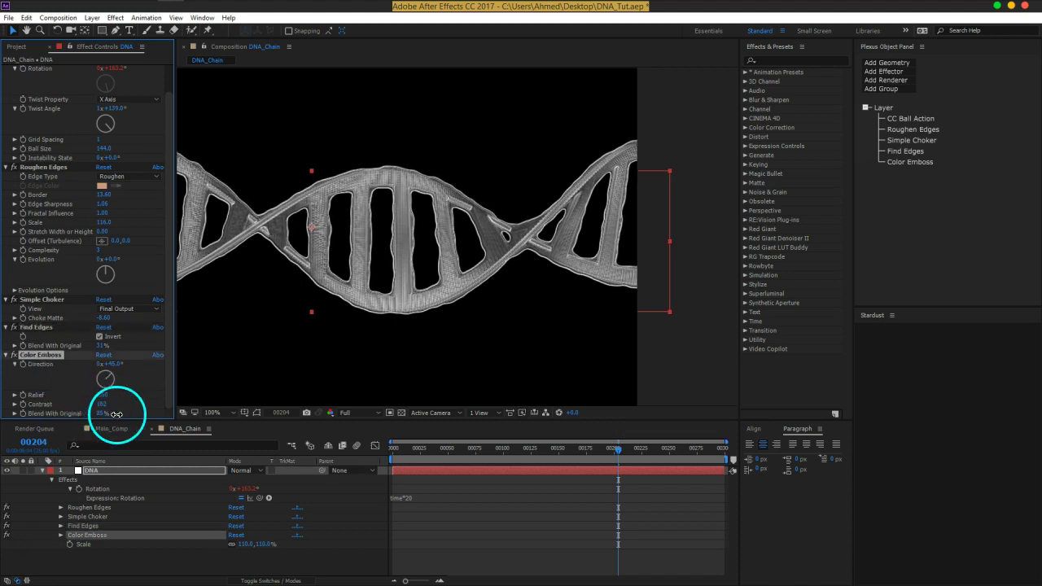
scroll(65, 351, "up", 1)
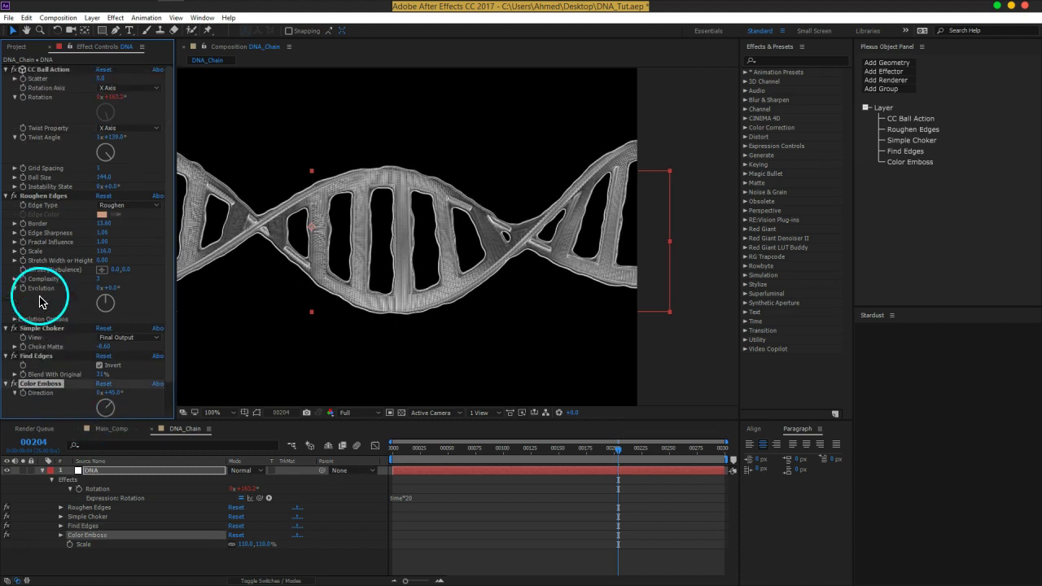
Step: Collapse CC Ball Action, Roughen Edges, Simple Choker, Find Edges and Color Emboss in Effect Controls
left_click(5, 70)
left_click(5, 78)
left_click(6, 87)
left_click(5, 97)
left_click(6, 107)
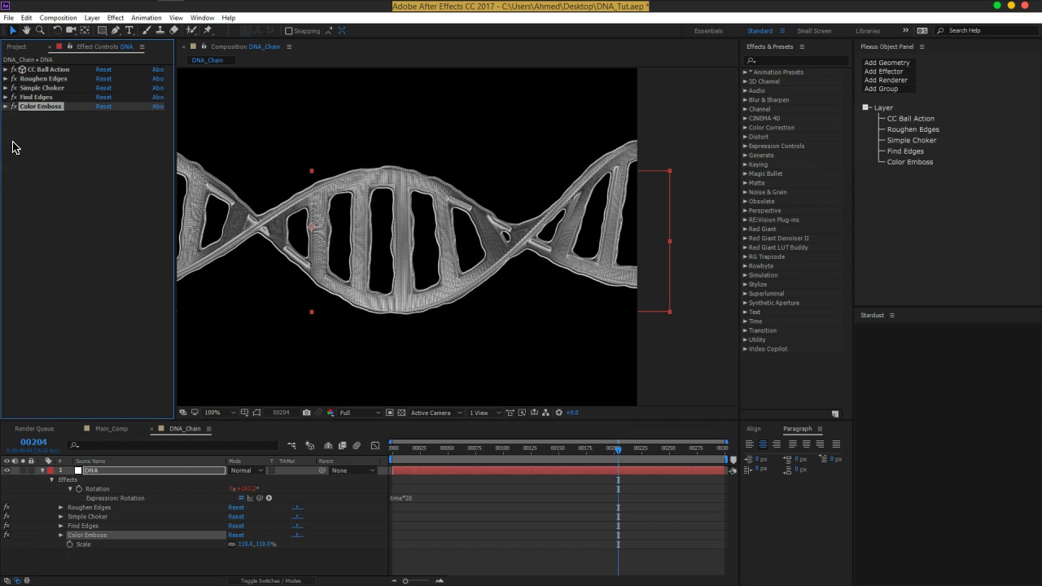
Step: Apply Gaussian Blur from a 'ga' search and set its Blurriness to 2.7
key("ctrl+space")
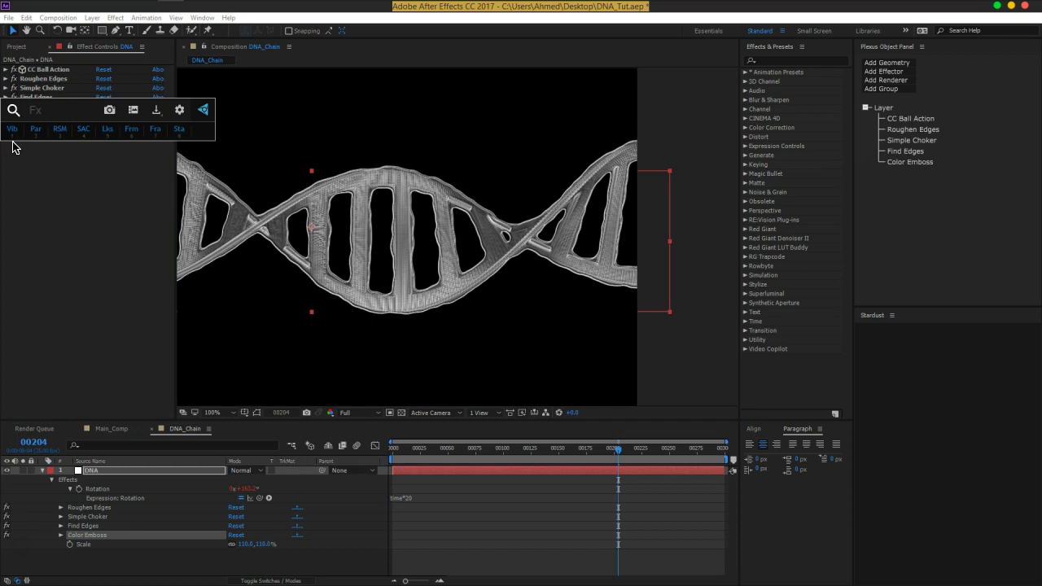
type("ga")
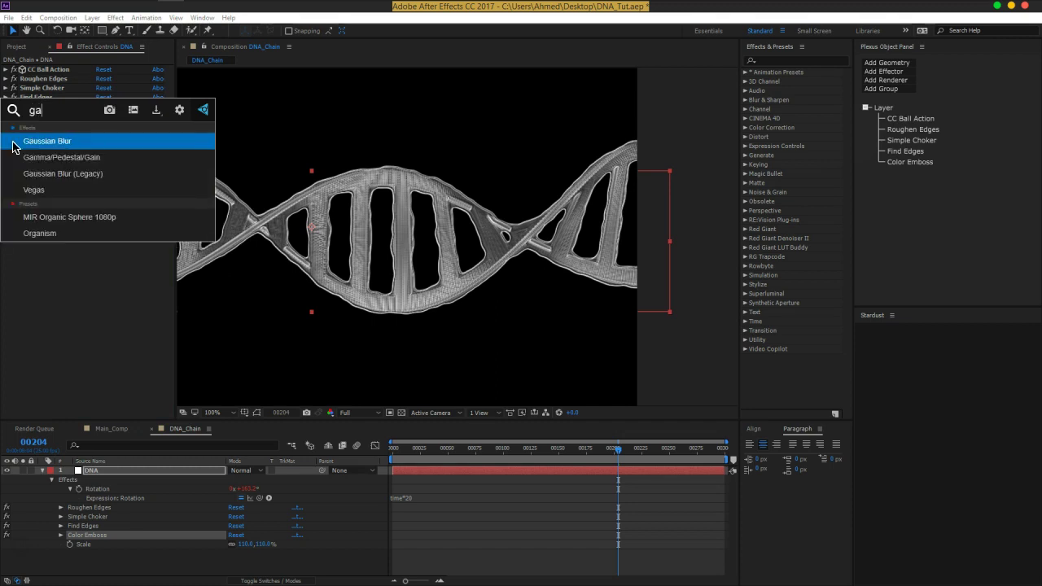
left_click(49, 142)
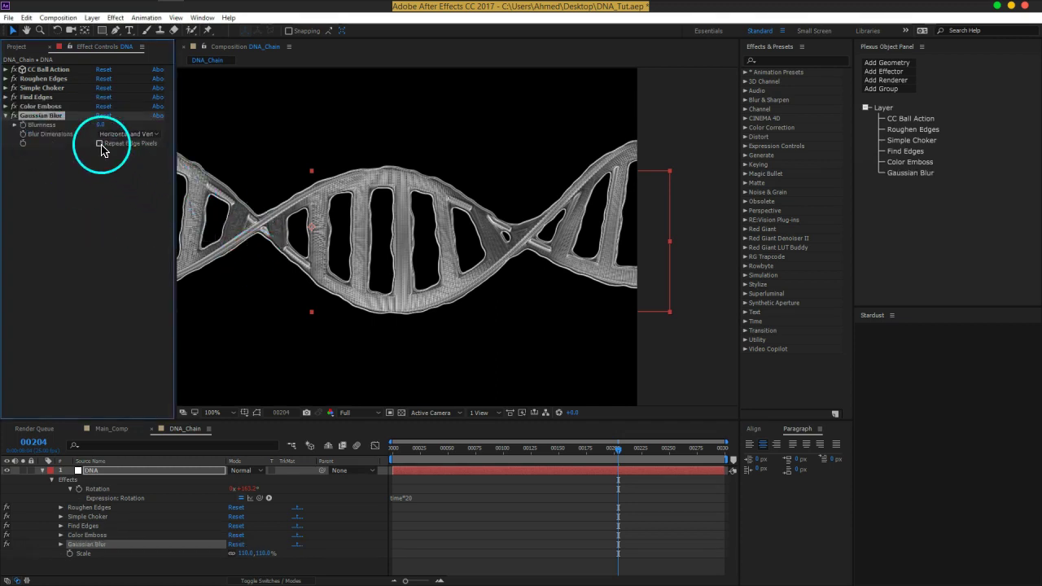
left_click_drag(108, 125, 109, 126)
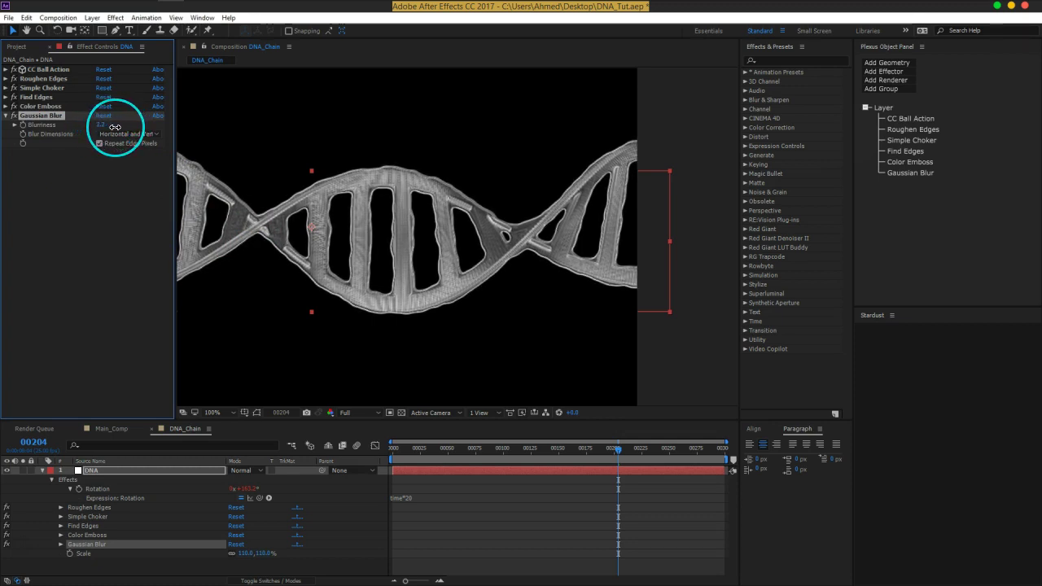
left_click(276, 371)
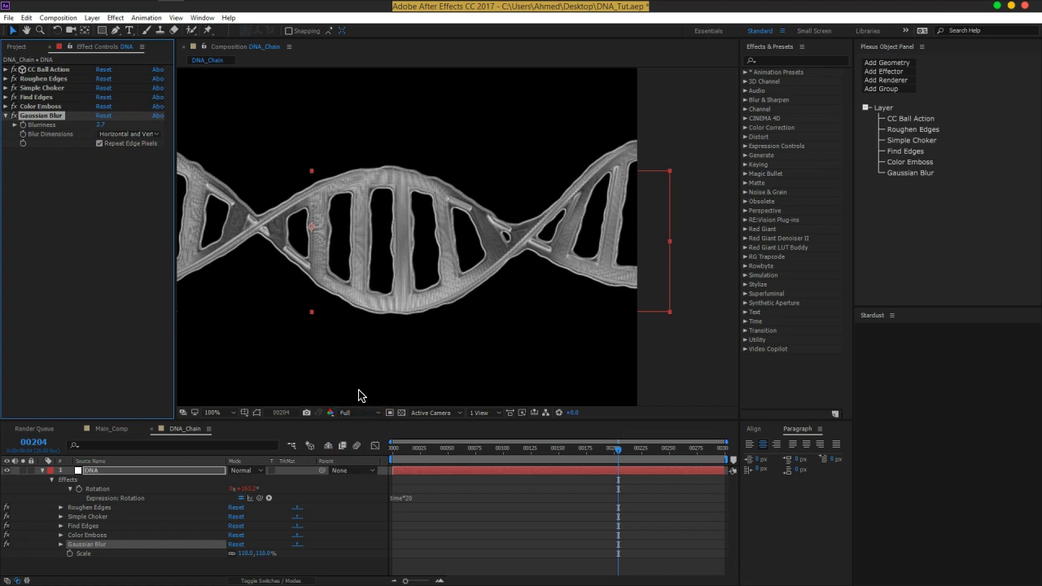
left_click(437, 286)
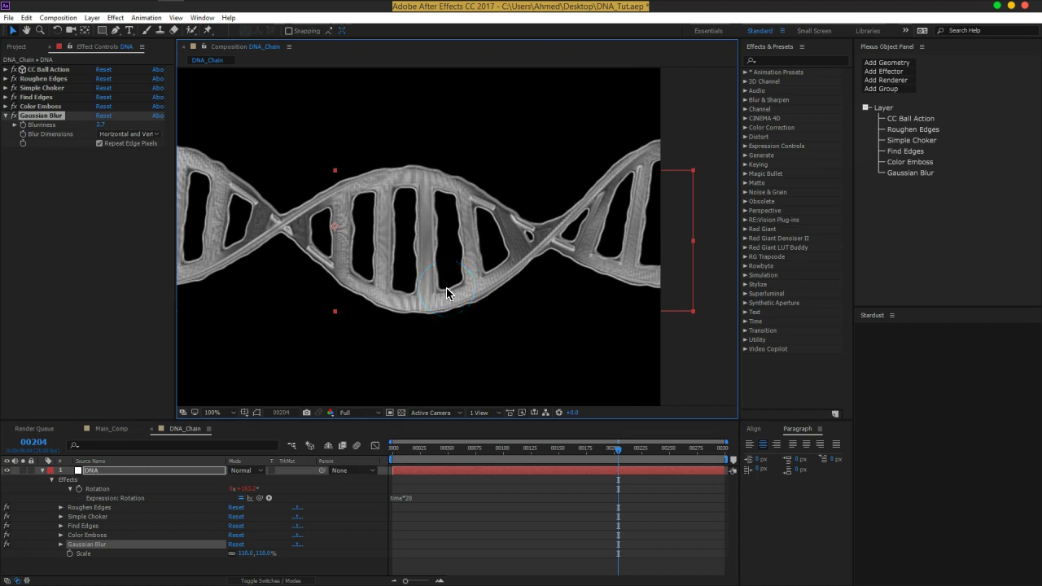
Step: Apply CC Toner from a 'cc t' search and set its Midtones to a bright, saturated blue
key("ctrl+space")
type("cc t")
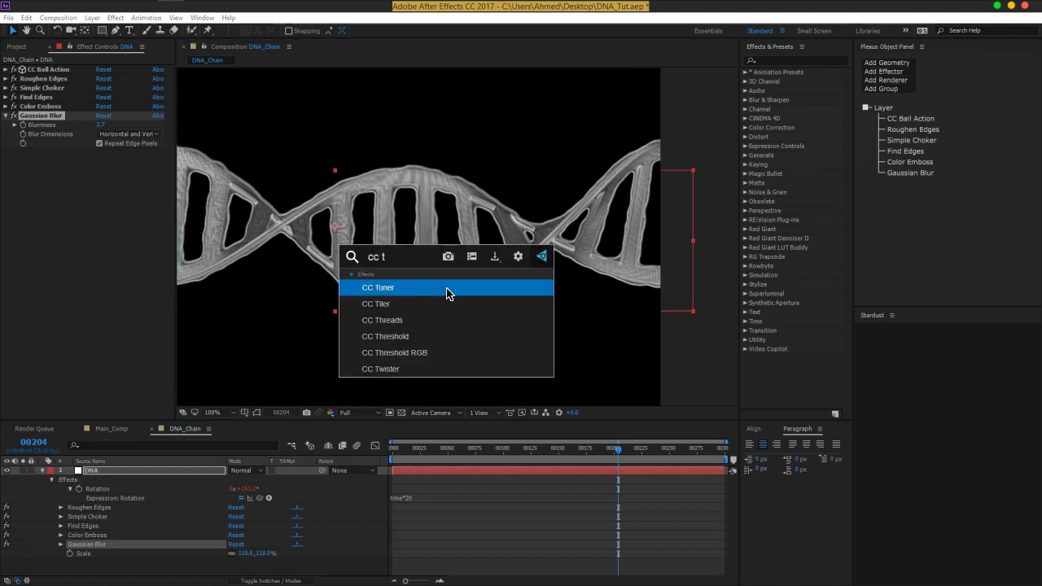
left_click(444, 289)
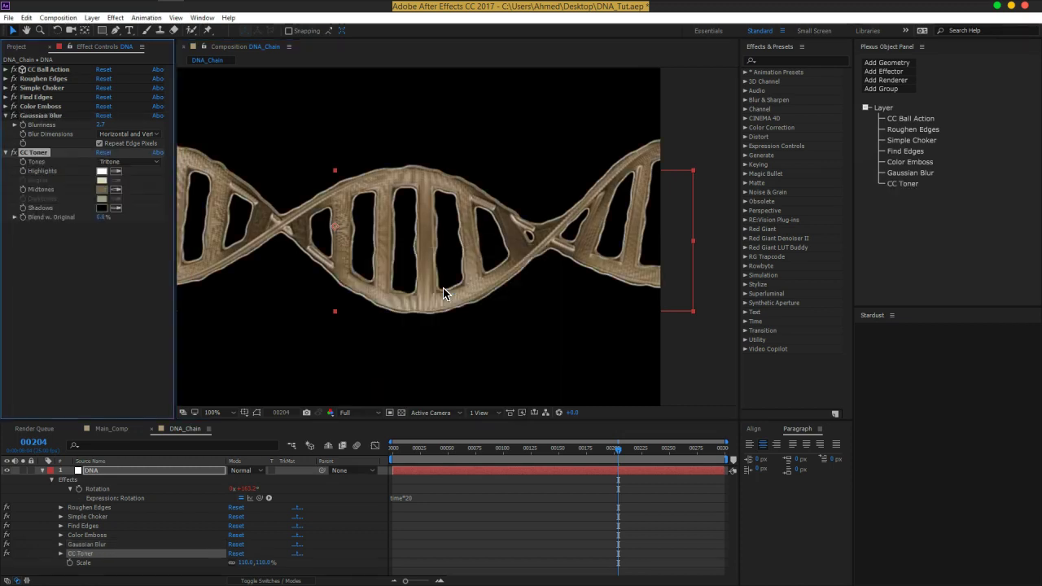
left_click(102, 189)
left_click_drag(163, 73, 163, 92)
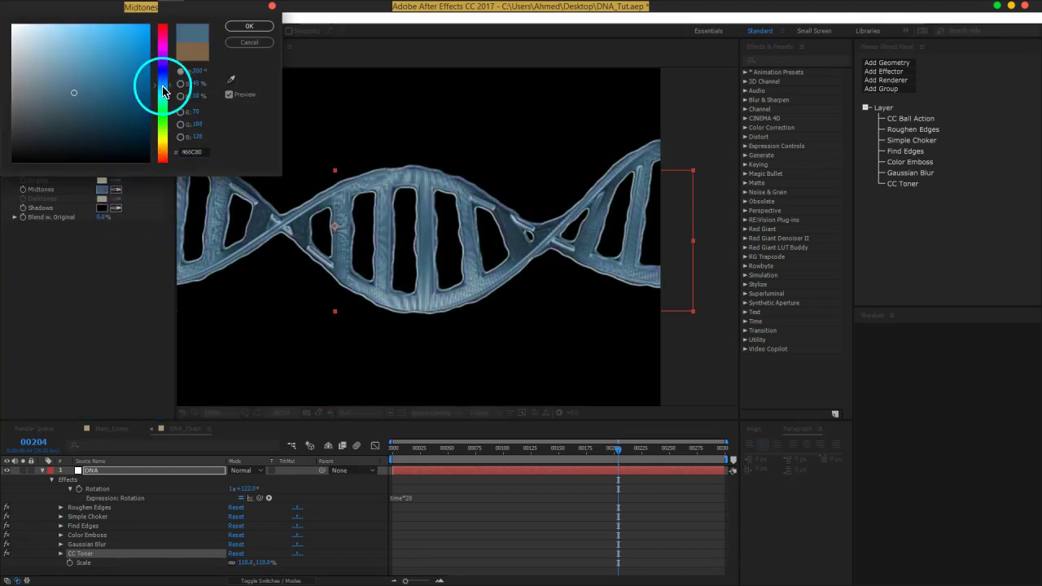
left_click(121, 50)
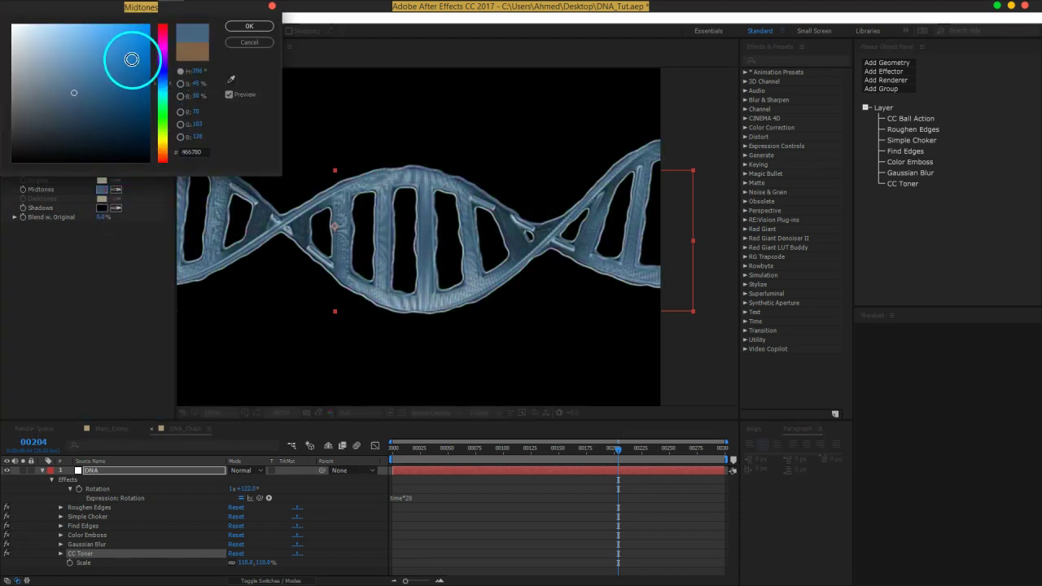
left_click(249, 25)
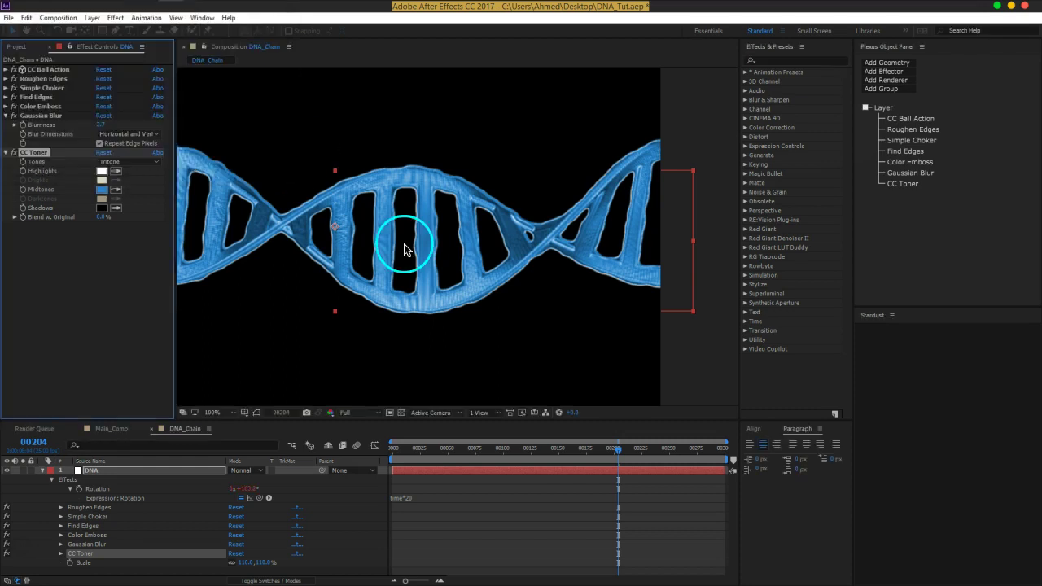
Step: Pan across the blue helix and move the playhead back to around frame 86
mouse_move(361, 233)
left_mouse_down()
mouse_move(484, 246)
mouse_move(470, 239)
left_mouse_up()
key("v")
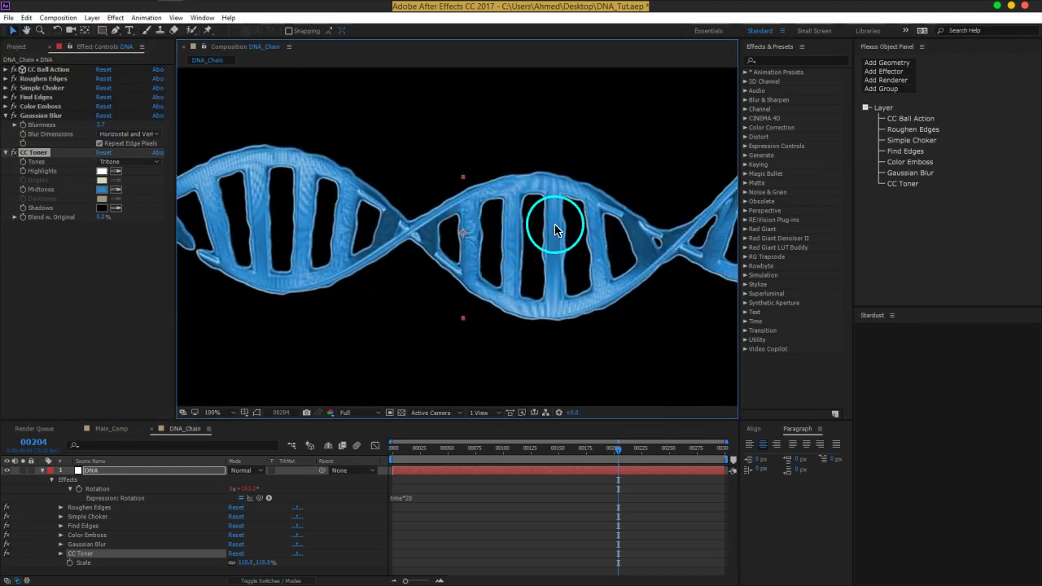
left_click_drag(600, 229, 456, 233)
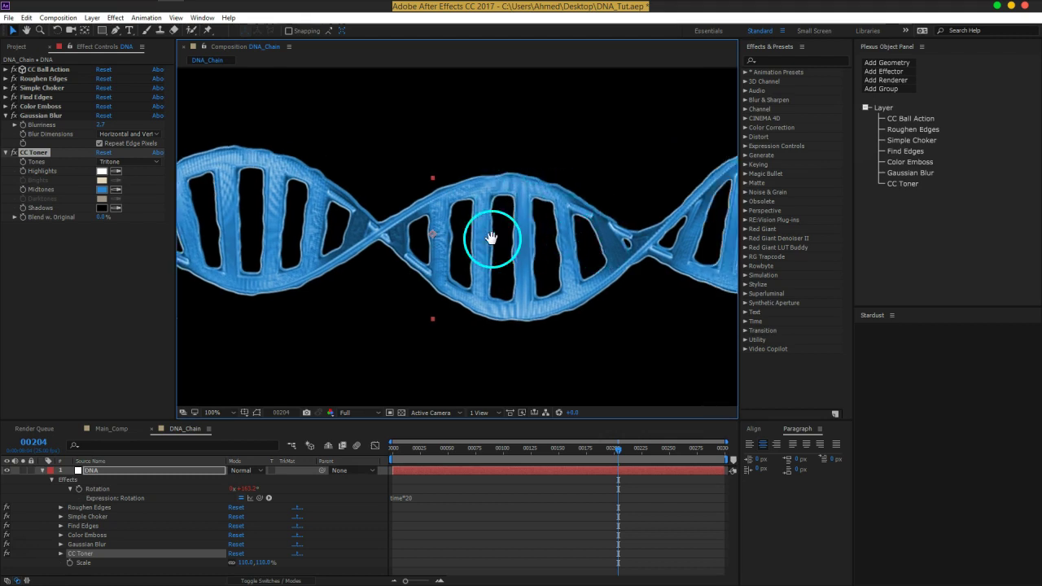
left_click_drag(614, 456, 488, 457)
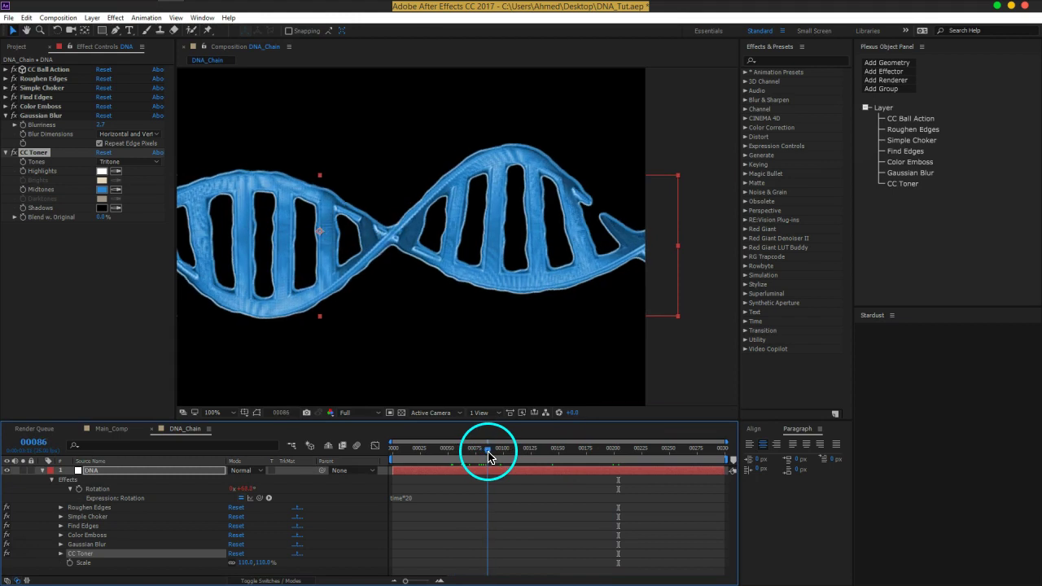
Step: Increase the CC Ball Action ball size to 190
left_click(6, 69)
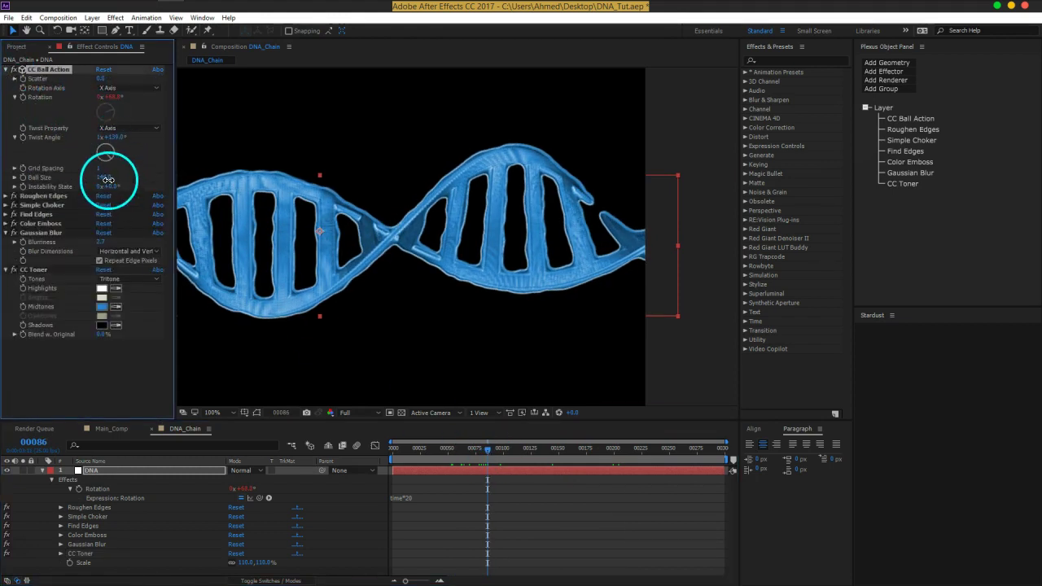
left_click_drag(106, 181, 130, 179)
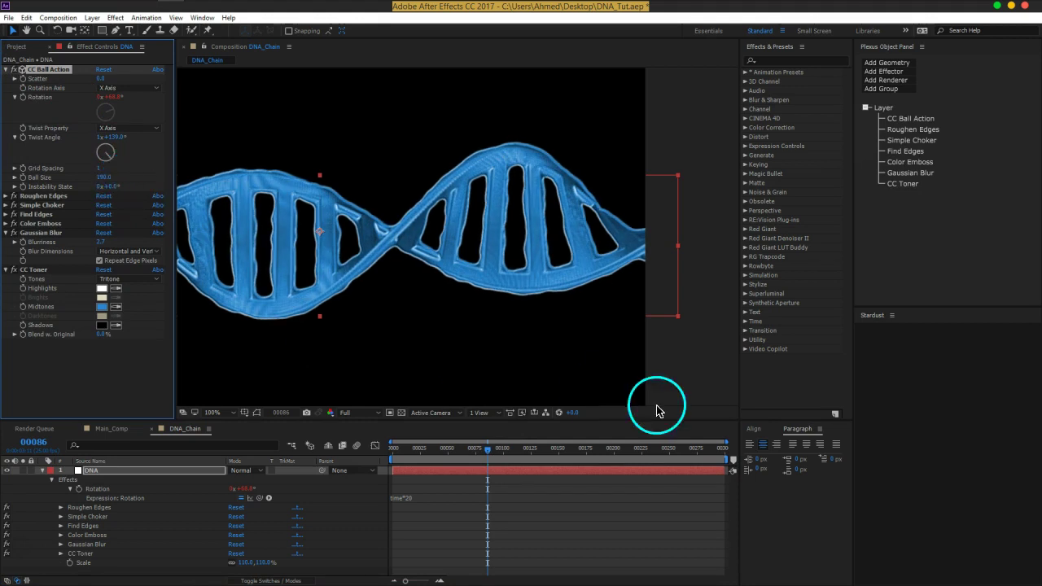
mouse_move(400, 251)
left_mouse_down()
mouse_move(636, 277)
mouse_move(489, 267)
left_mouse_up()
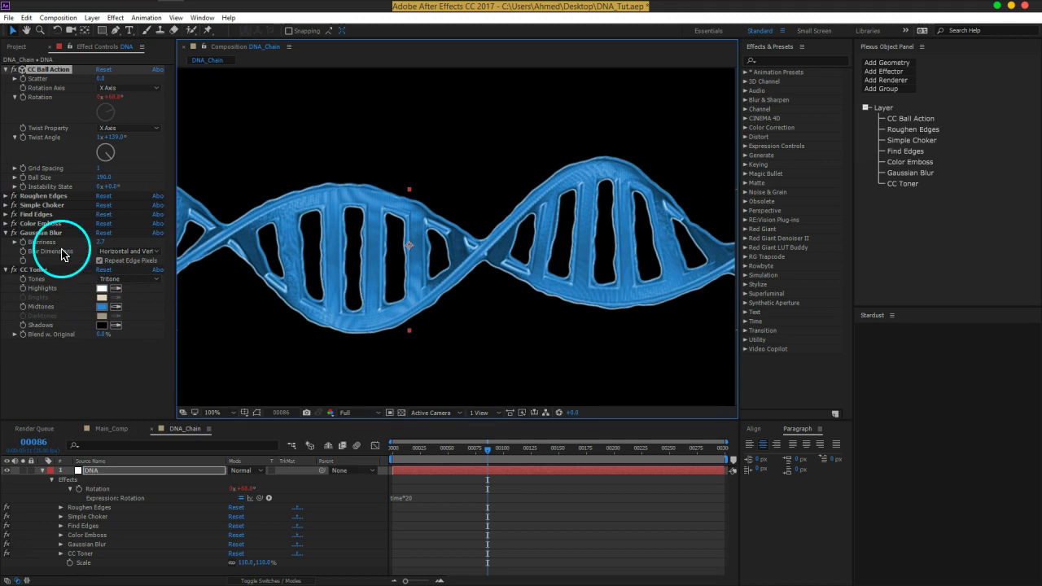
Step: Blend Find Edges about 27% with the original, then collapse Find Edges, Gaussian Blur and CC Toner
left_click(14, 214)
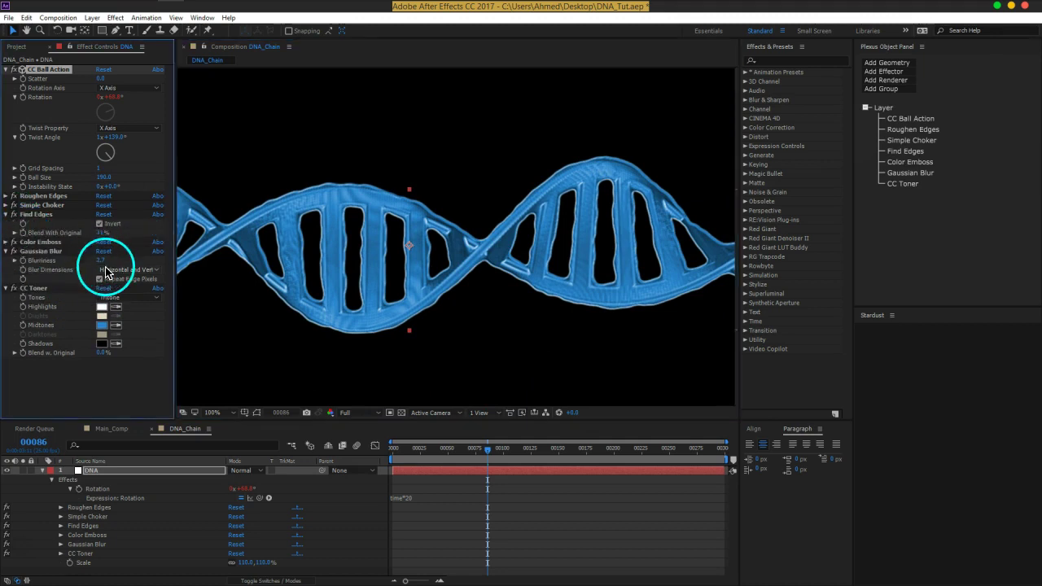
left_click(90, 233)
mouse_move(90, 233)
left_mouse_down()
mouse_move(120, 235)
mouse_move(103, 239)
left_mouse_up()
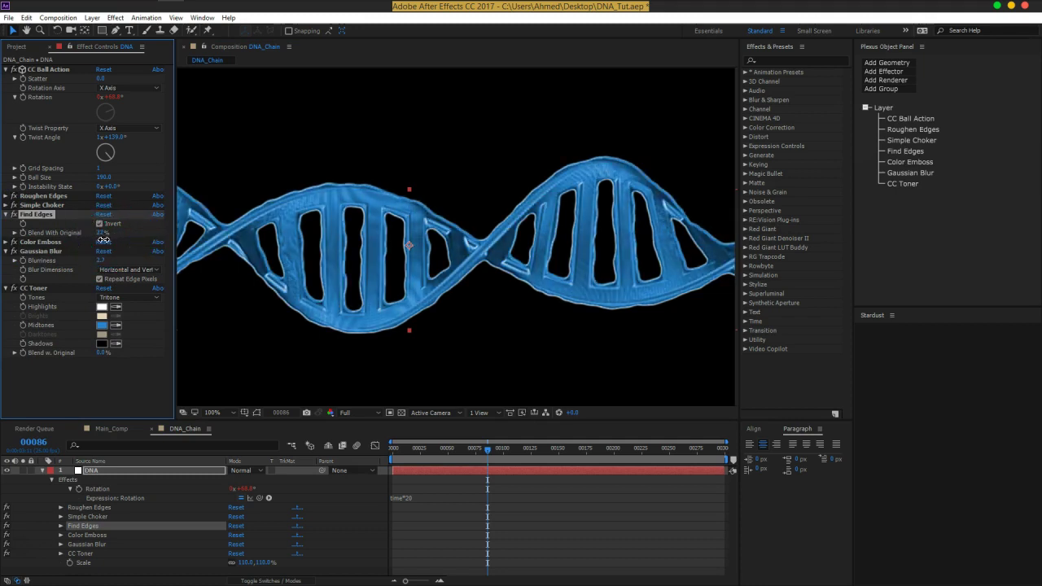
left_click(103, 262)
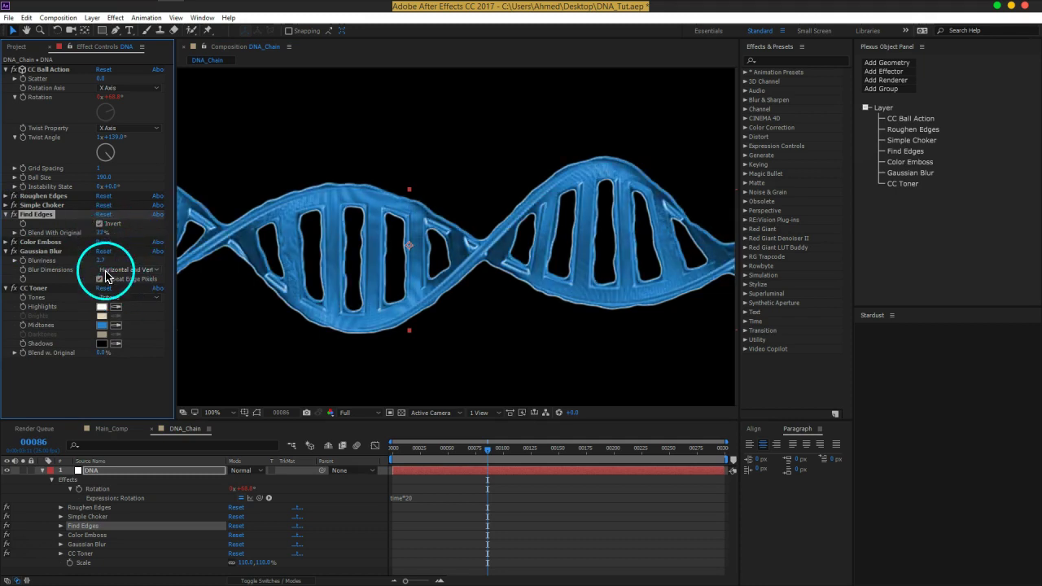
left_click(6, 214)
left_click(6, 232)
left_click(6, 241)
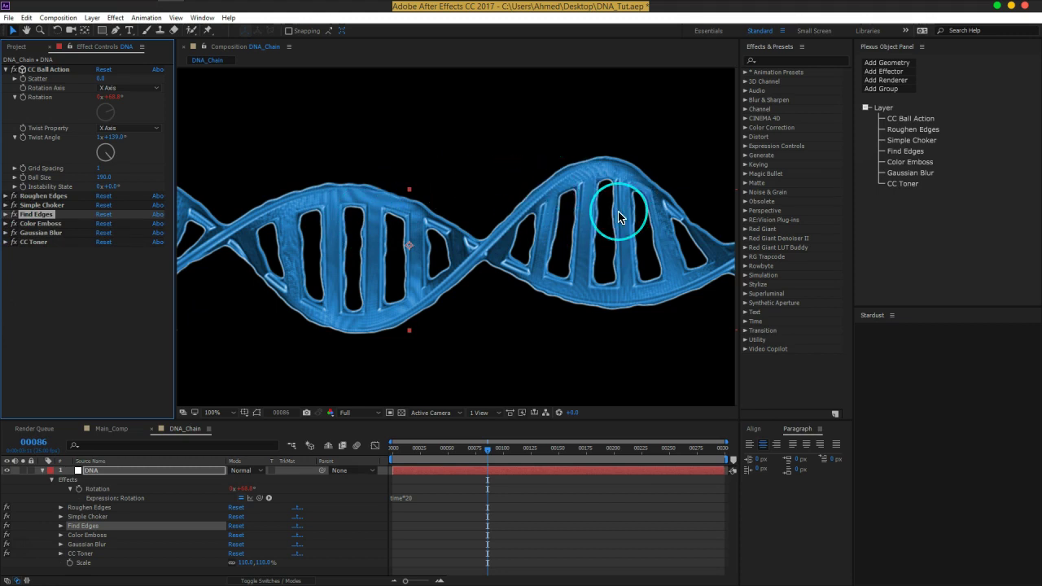
Step: Add CC Plastic to the DNA layer and place it above CC Toner
key("ctrl+space")
type("pla")
left_click(609, 272)
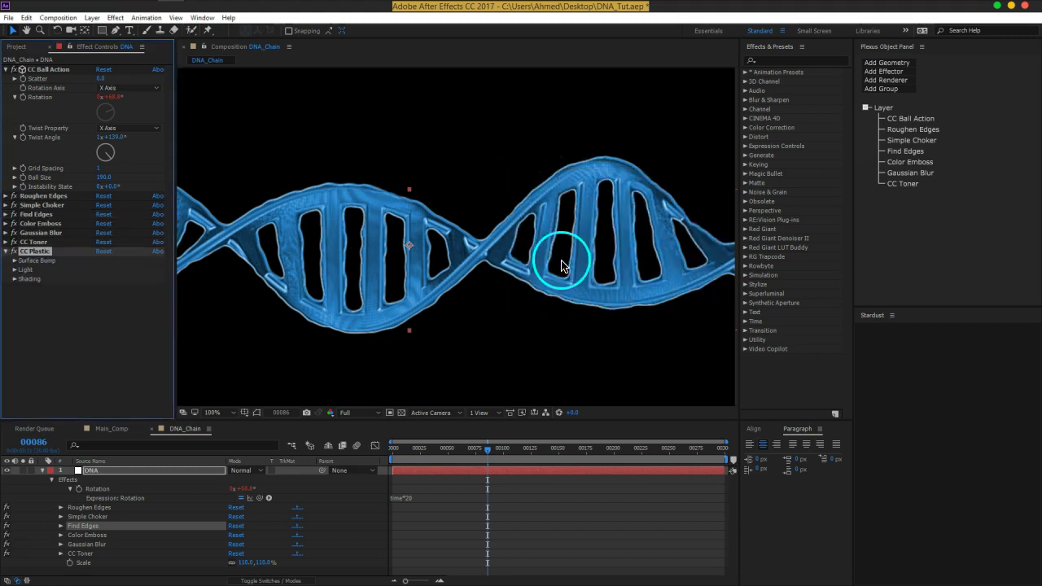
left_click_drag(39, 250, 41, 239)
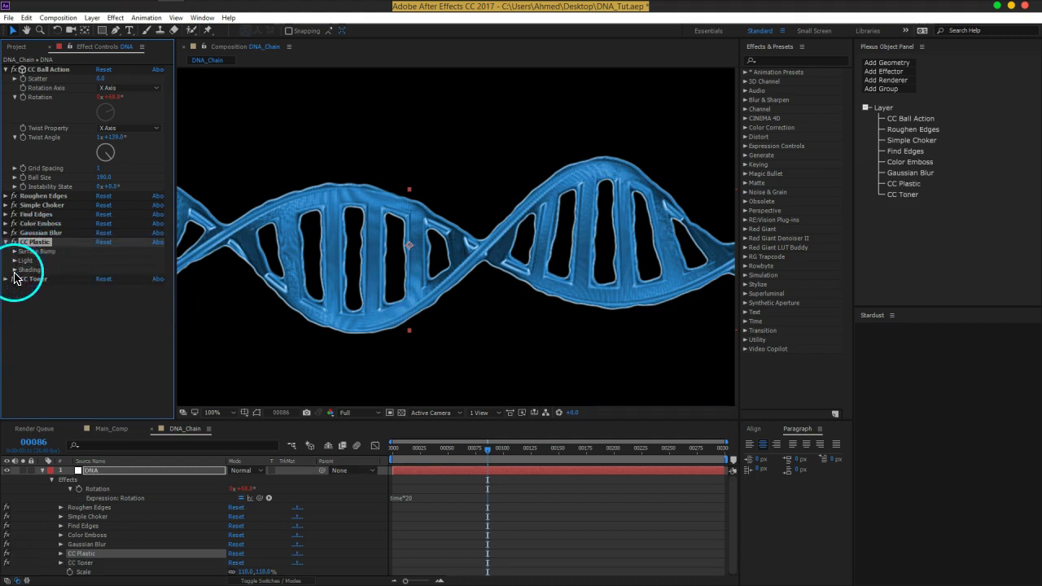
Step: Set CC Plastic shading to Ambient 96 and Diffuse 0, then preview the rotation later in time
left_click(14, 252)
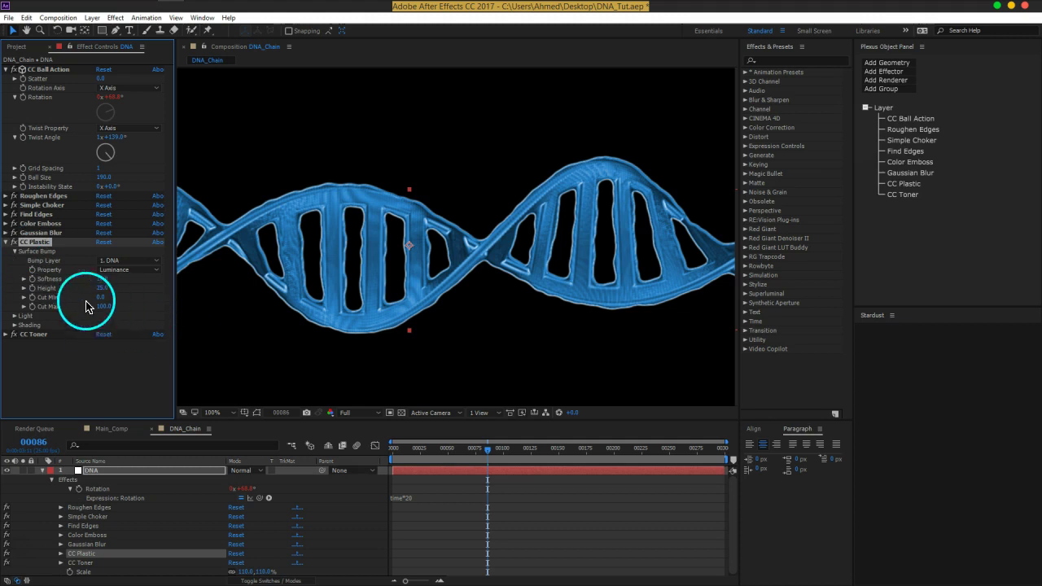
left_click(15, 253)
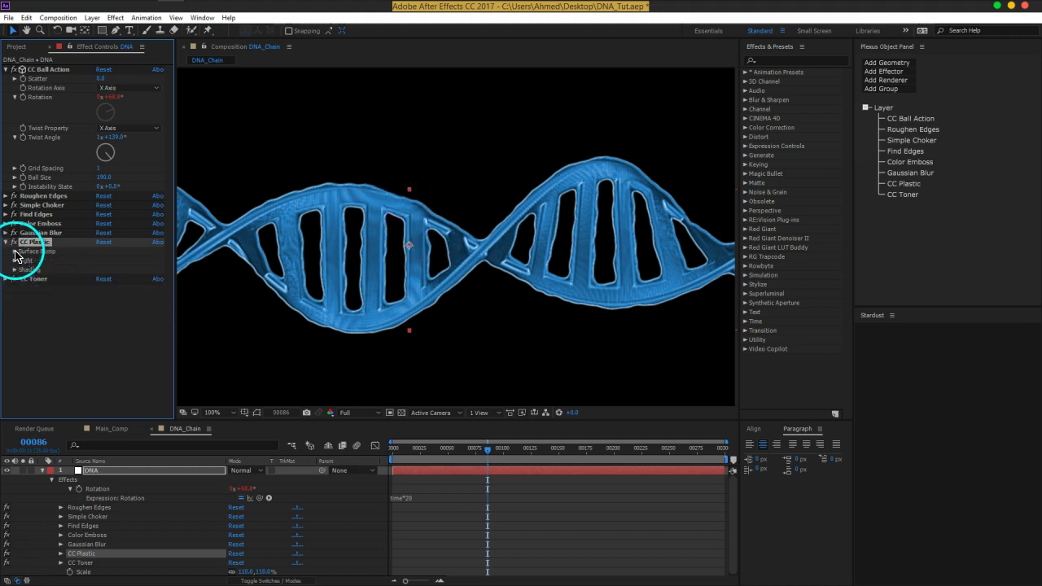
left_click(15, 270)
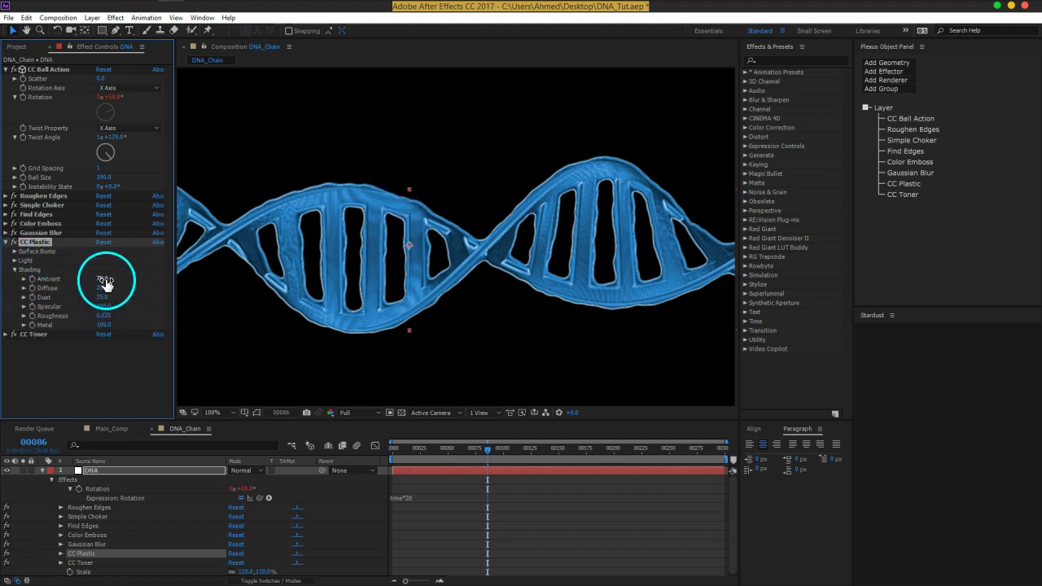
left_click_drag(83, 282, 82, 285)
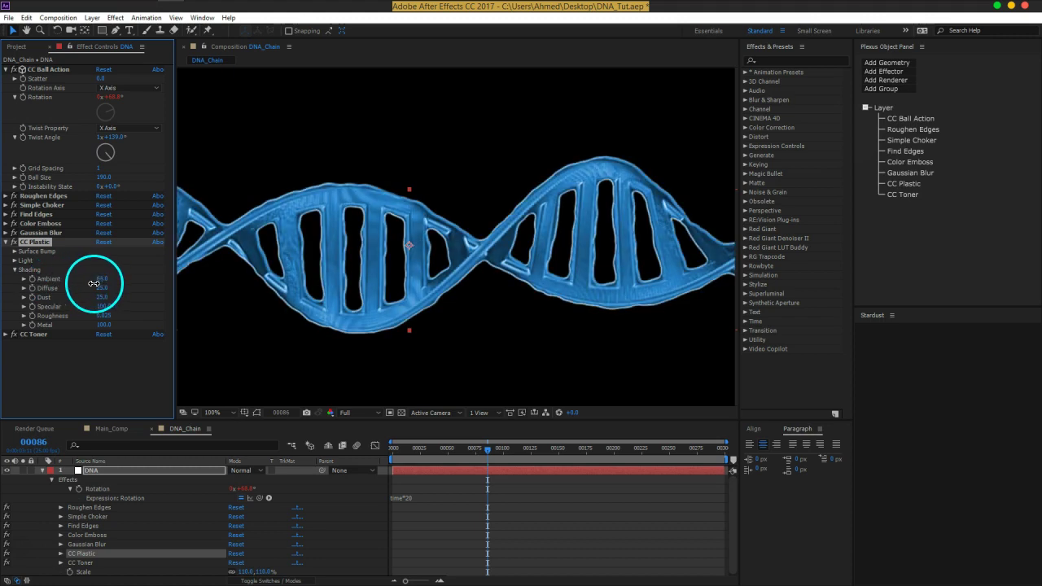
mouse_move(82, 285)
left_mouse_down()
mouse_move(107, 293)
mouse_move(48, 301)
mouse_move(93, 282)
mouse_move(141, 288)
left_mouse_up()
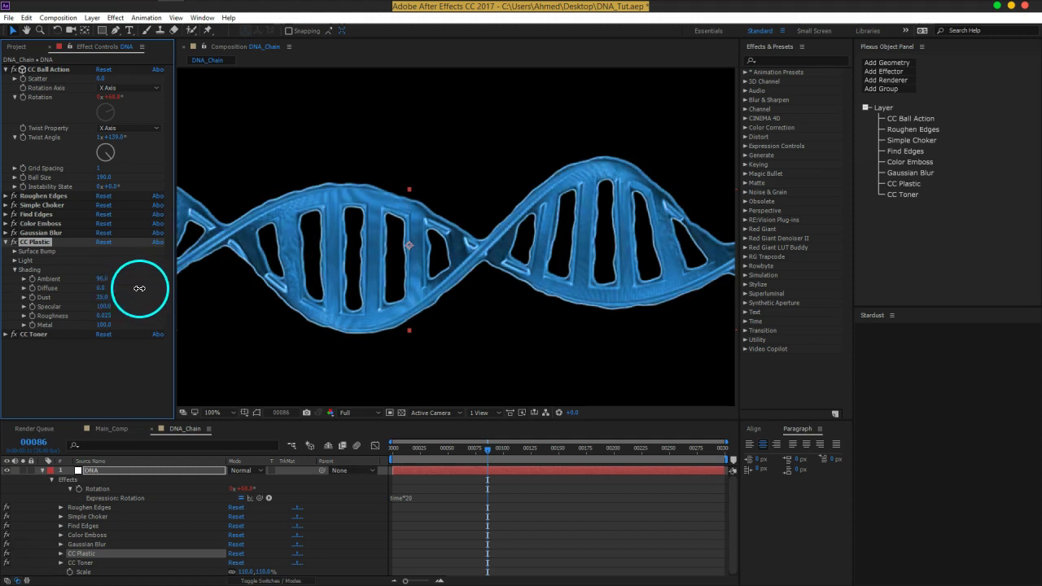
left_click_drag(137, 289, 29, 346)
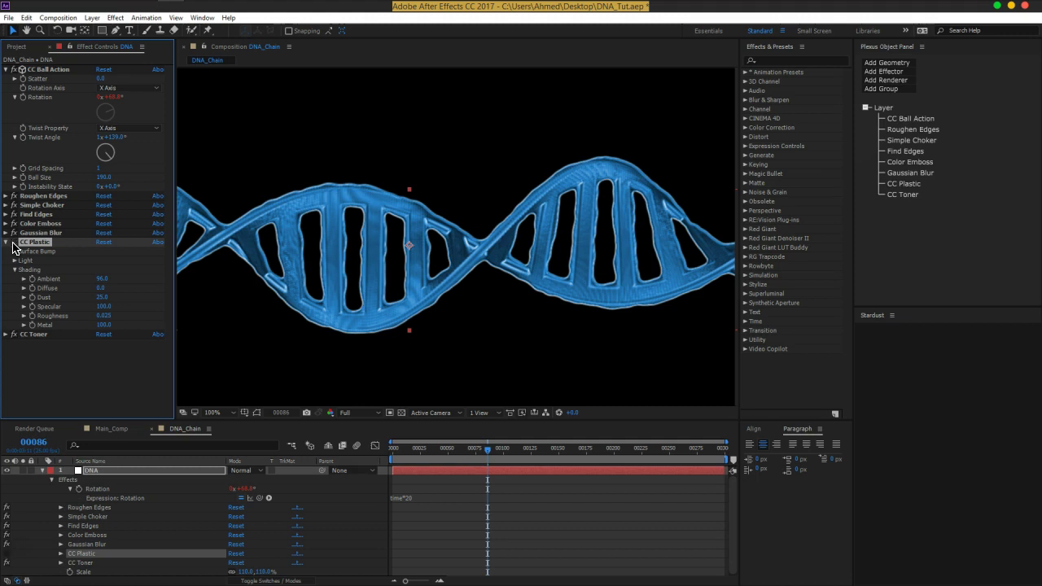
left_click_drag(488, 448, 586, 456)
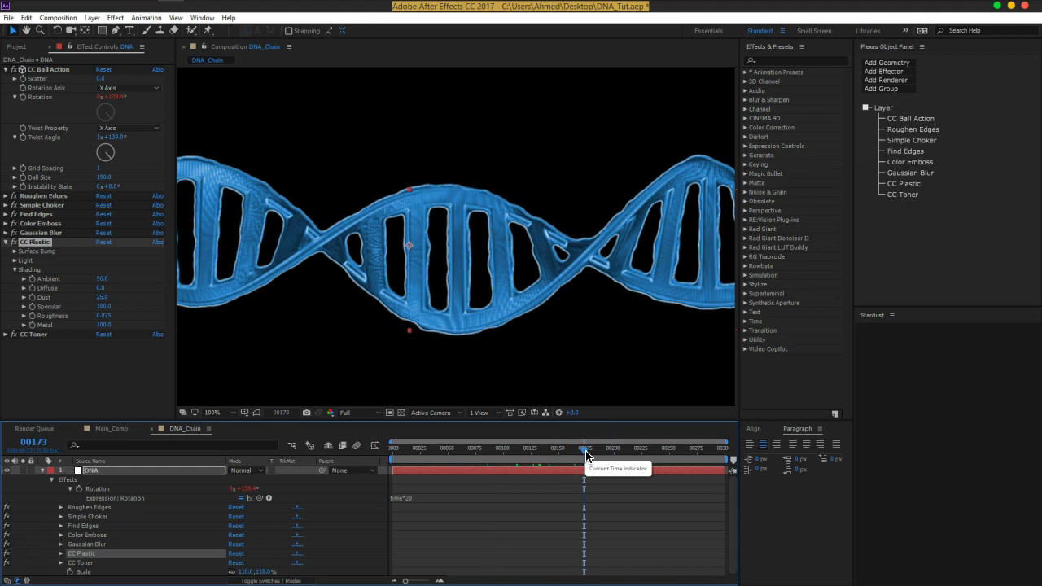
Step: Collapse and deselect the DNA layer, recentre the helix, and return to the Selection tool
left_click(42, 473)
left_click(482, 336)
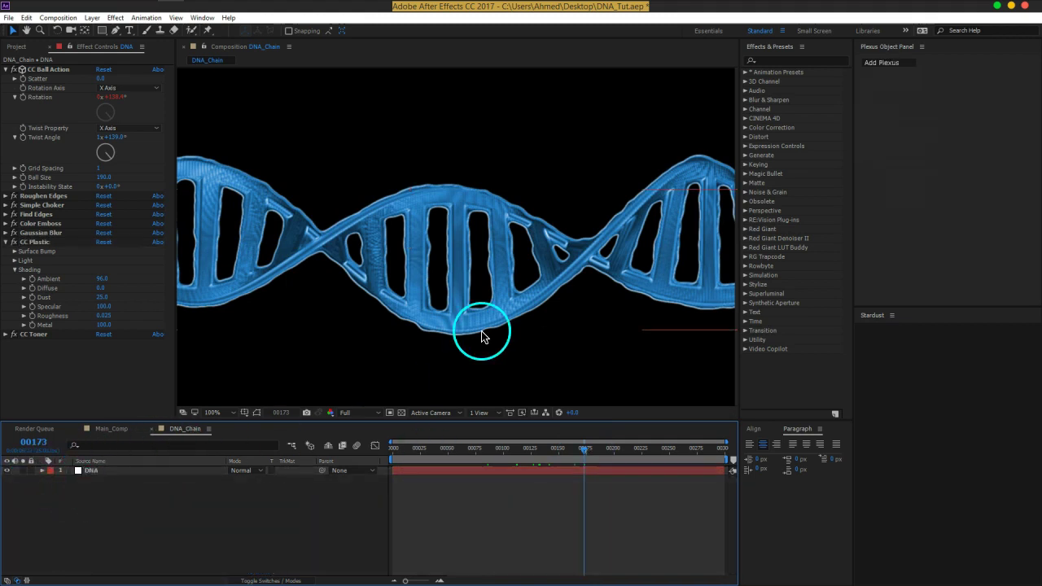
mouse_move(451, 263)
left_mouse_down()
mouse_move(529, 265)
mouse_move(447, 304)
left_mouse_up()
key("v")
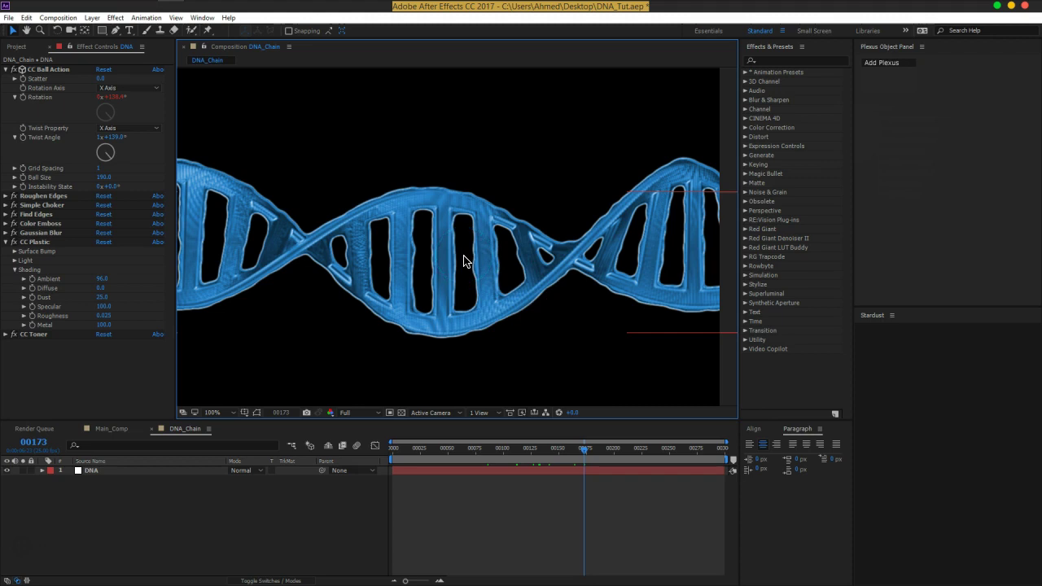